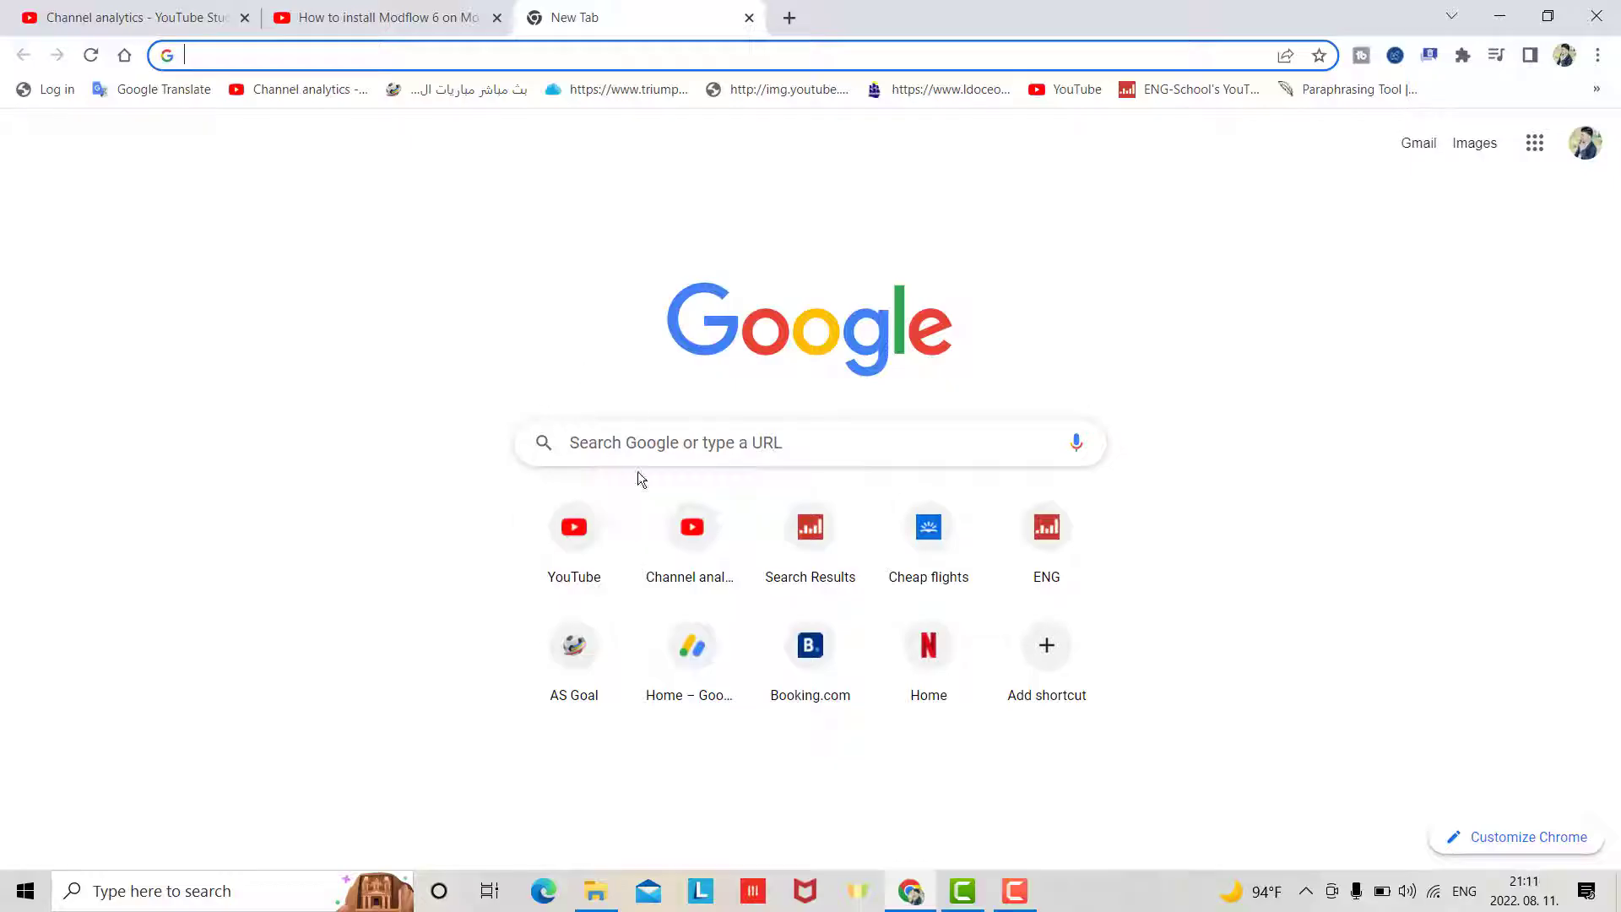
- Search Google for the current ModelMuse download and open the USGS ModelMuse page
{"action": "left_click", "coordinate": [645, 443]}
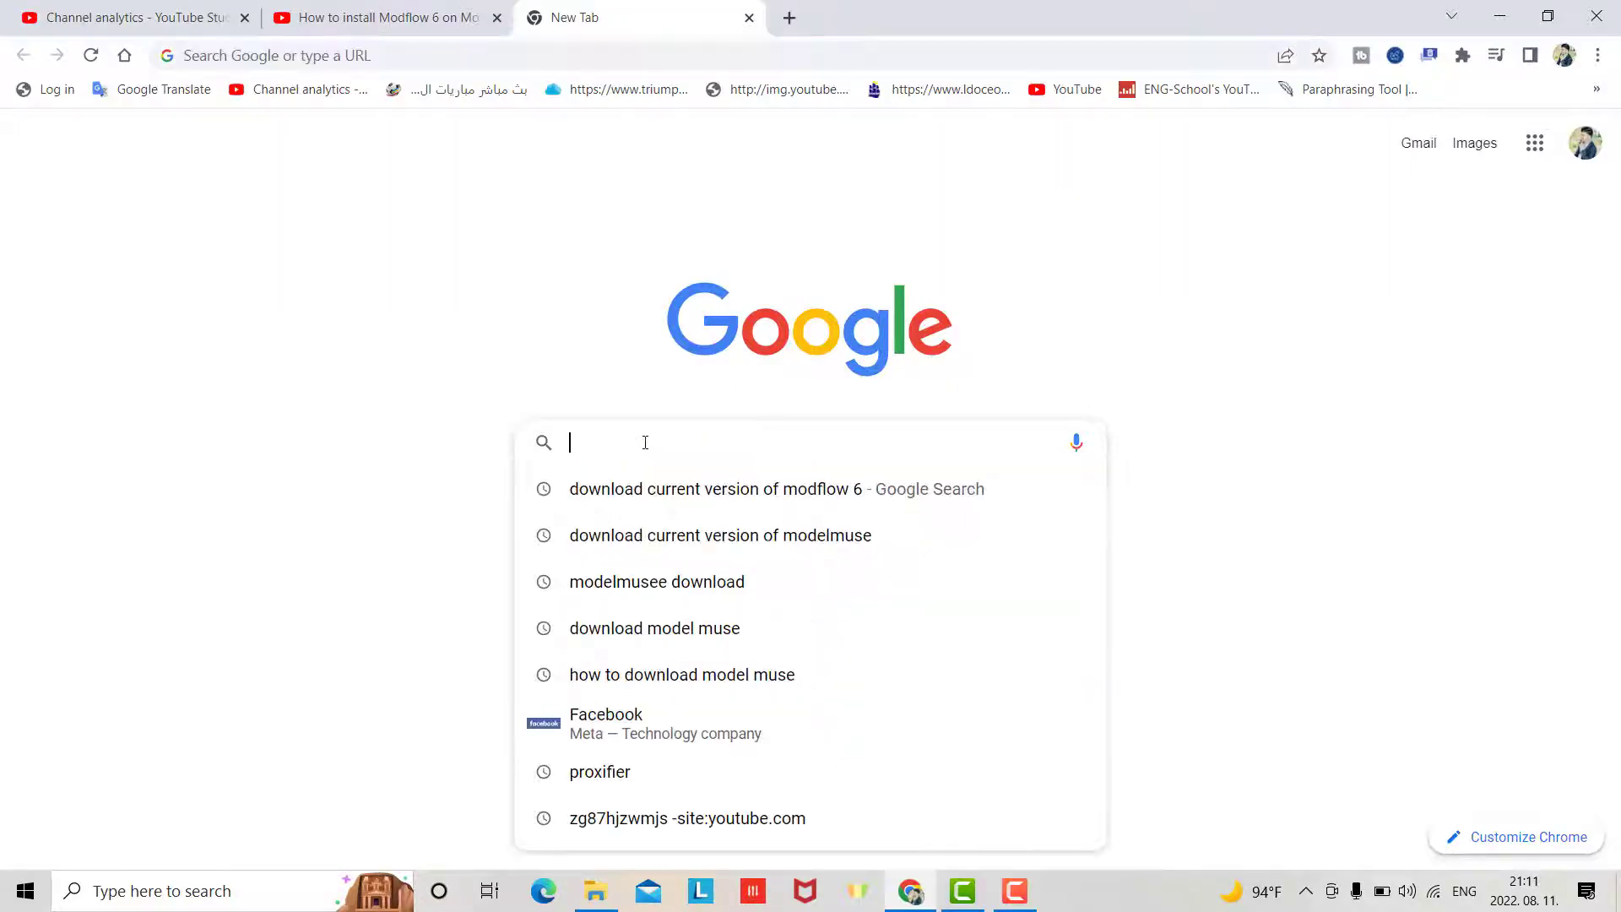
{"action": "left_click", "coordinate": [656, 536]}
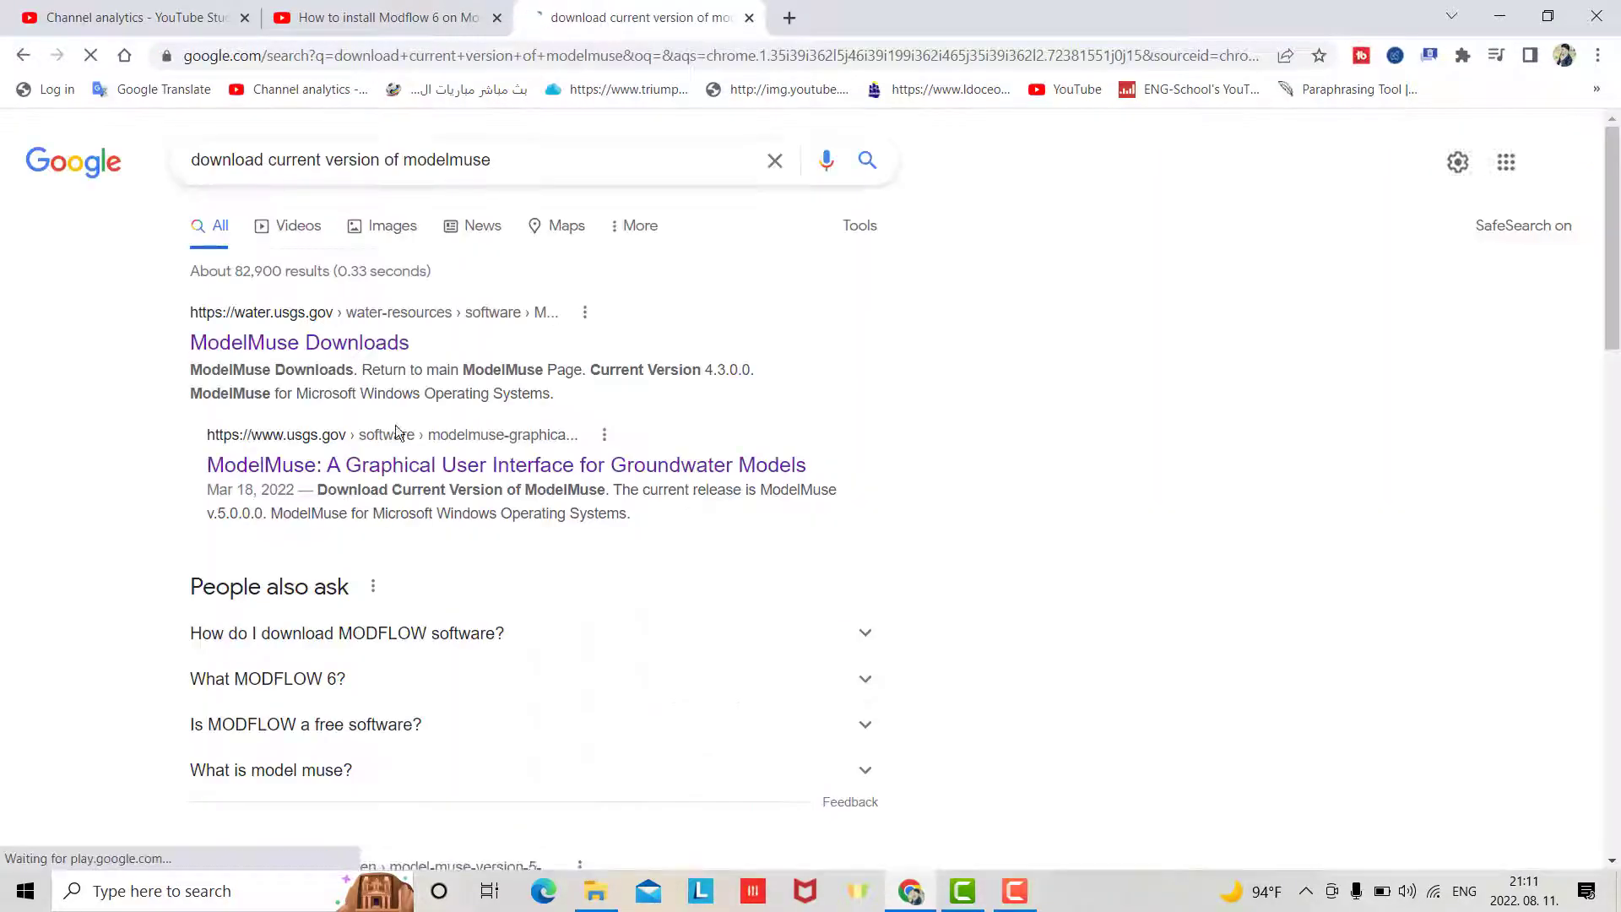
{"action": "left_click", "coordinate": [398, 467]}
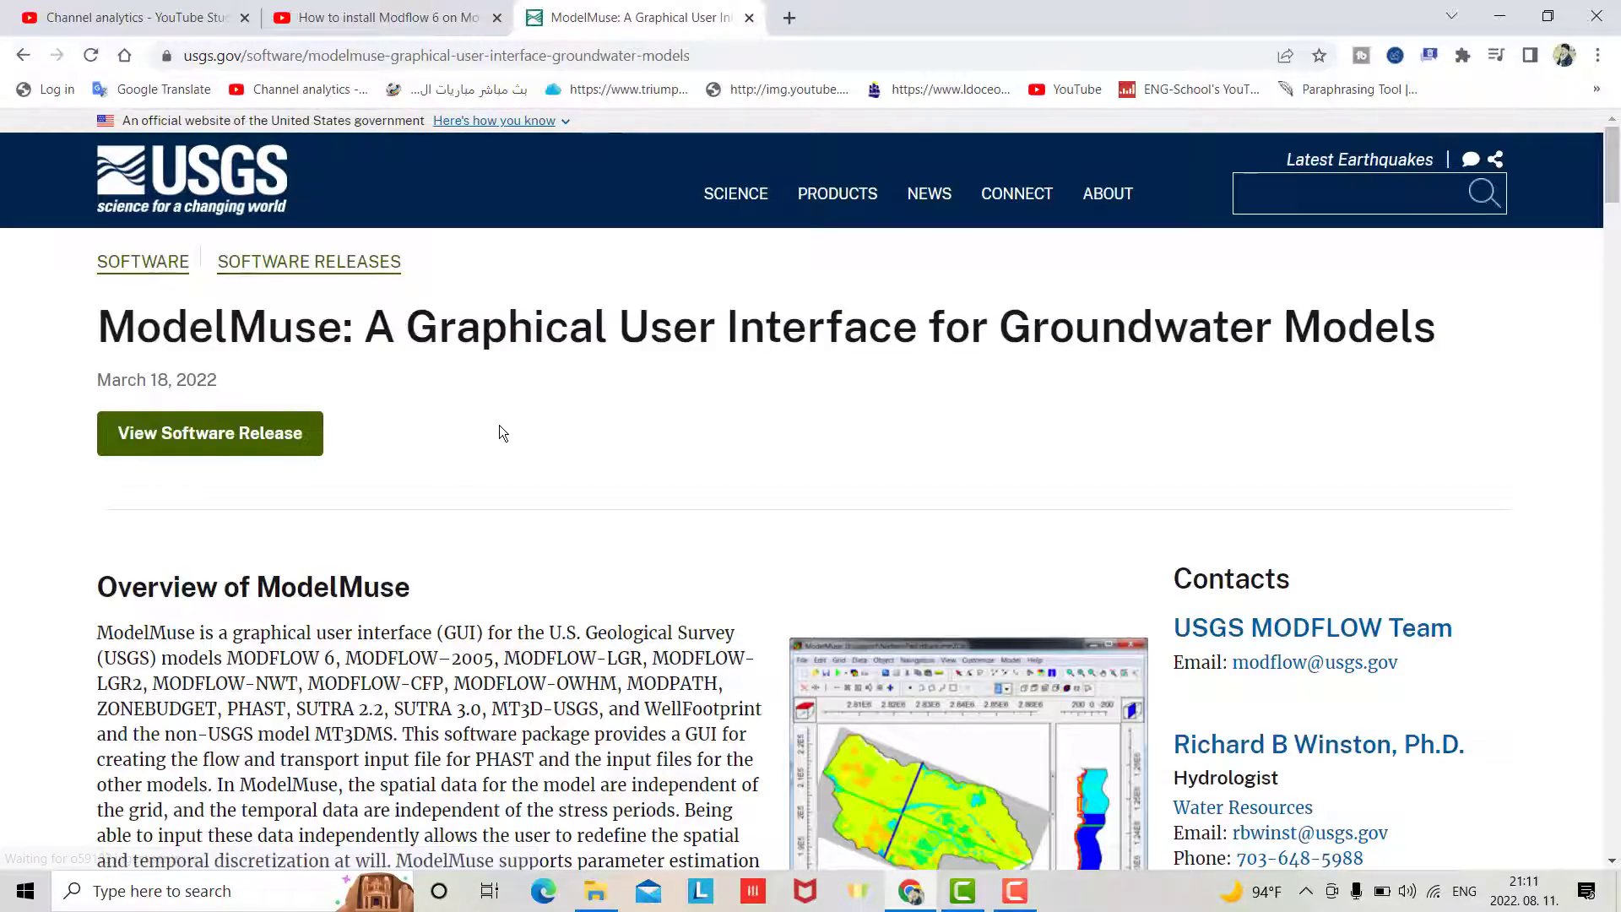
- Download the 64-bit ModelMuse installer, ModelMuseSetup64_5_0.exe
{"action": "scroll", "coordinate": [499, 424], "scroll_direction": "down", "scroll_amount": 4}
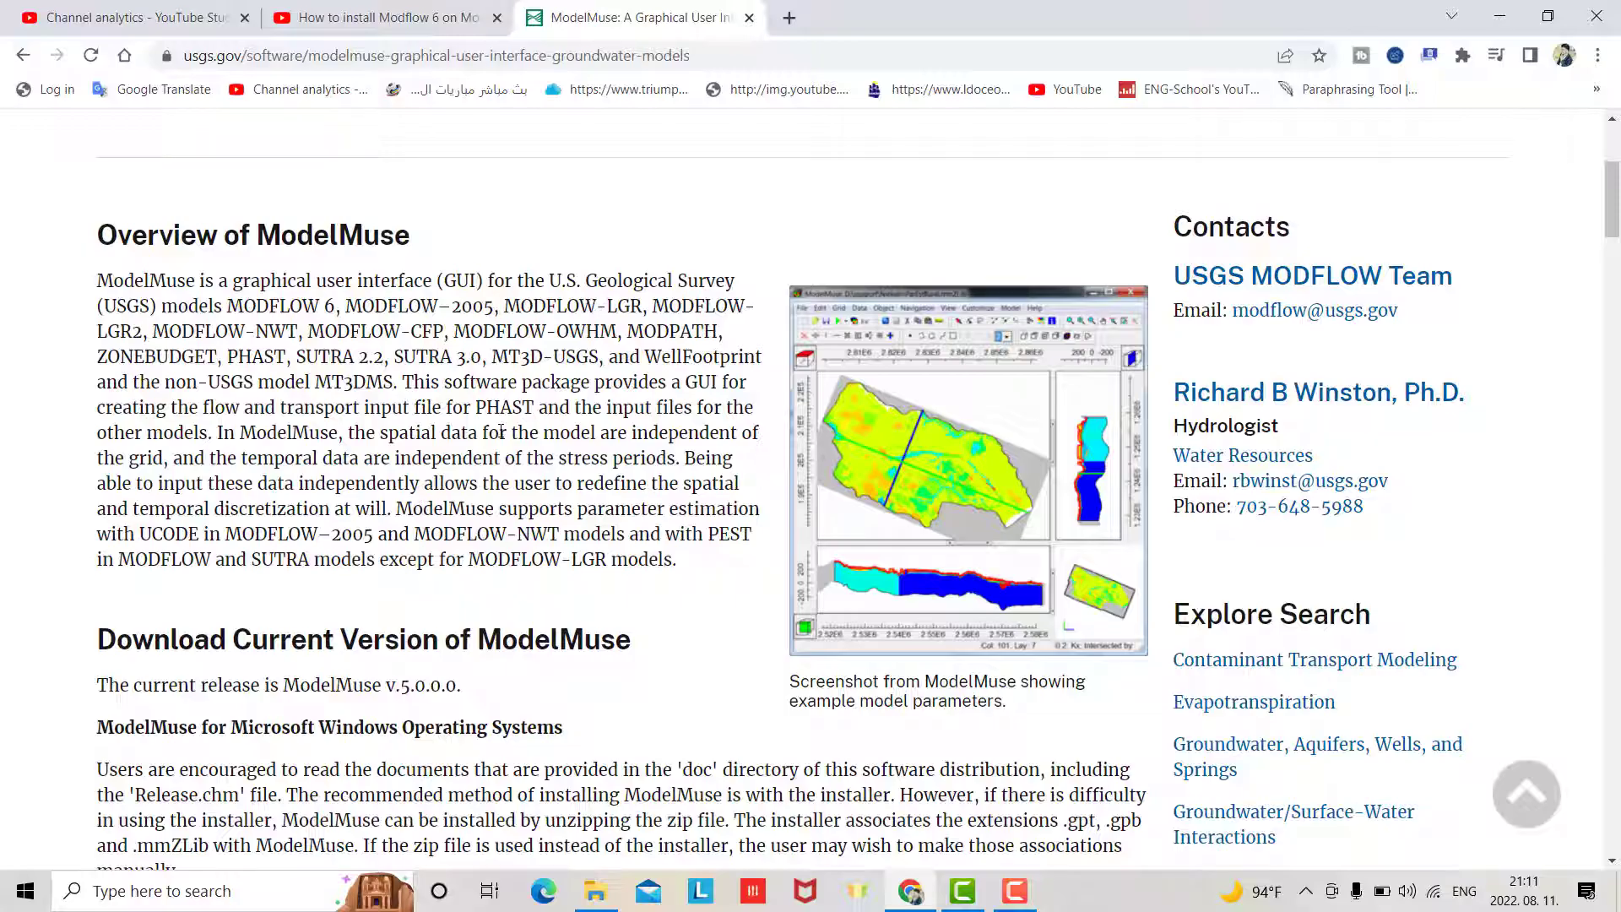
{"action": "scroll", "coordinate": [470, 499], "scroll_direction": "down", "scroll_amount": 4}
{"action": "scroll", "coordinate": [458, 535], "scroll_direction": "down", "scroll_amount": 2}
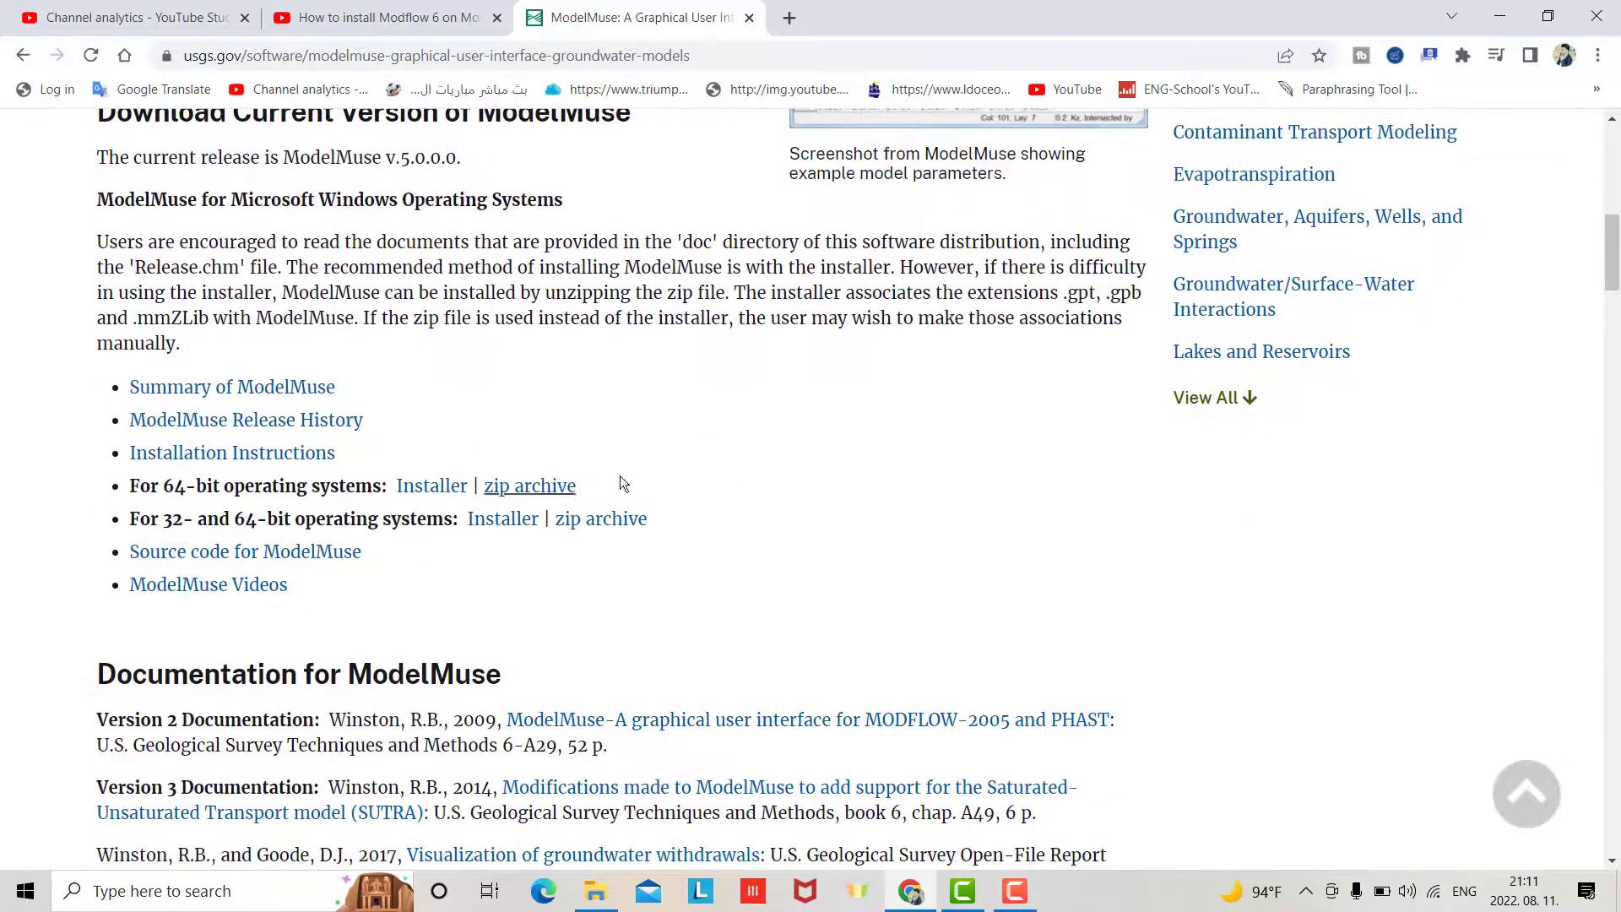
{"action": "left_click", "coordinate": [428, 495]}
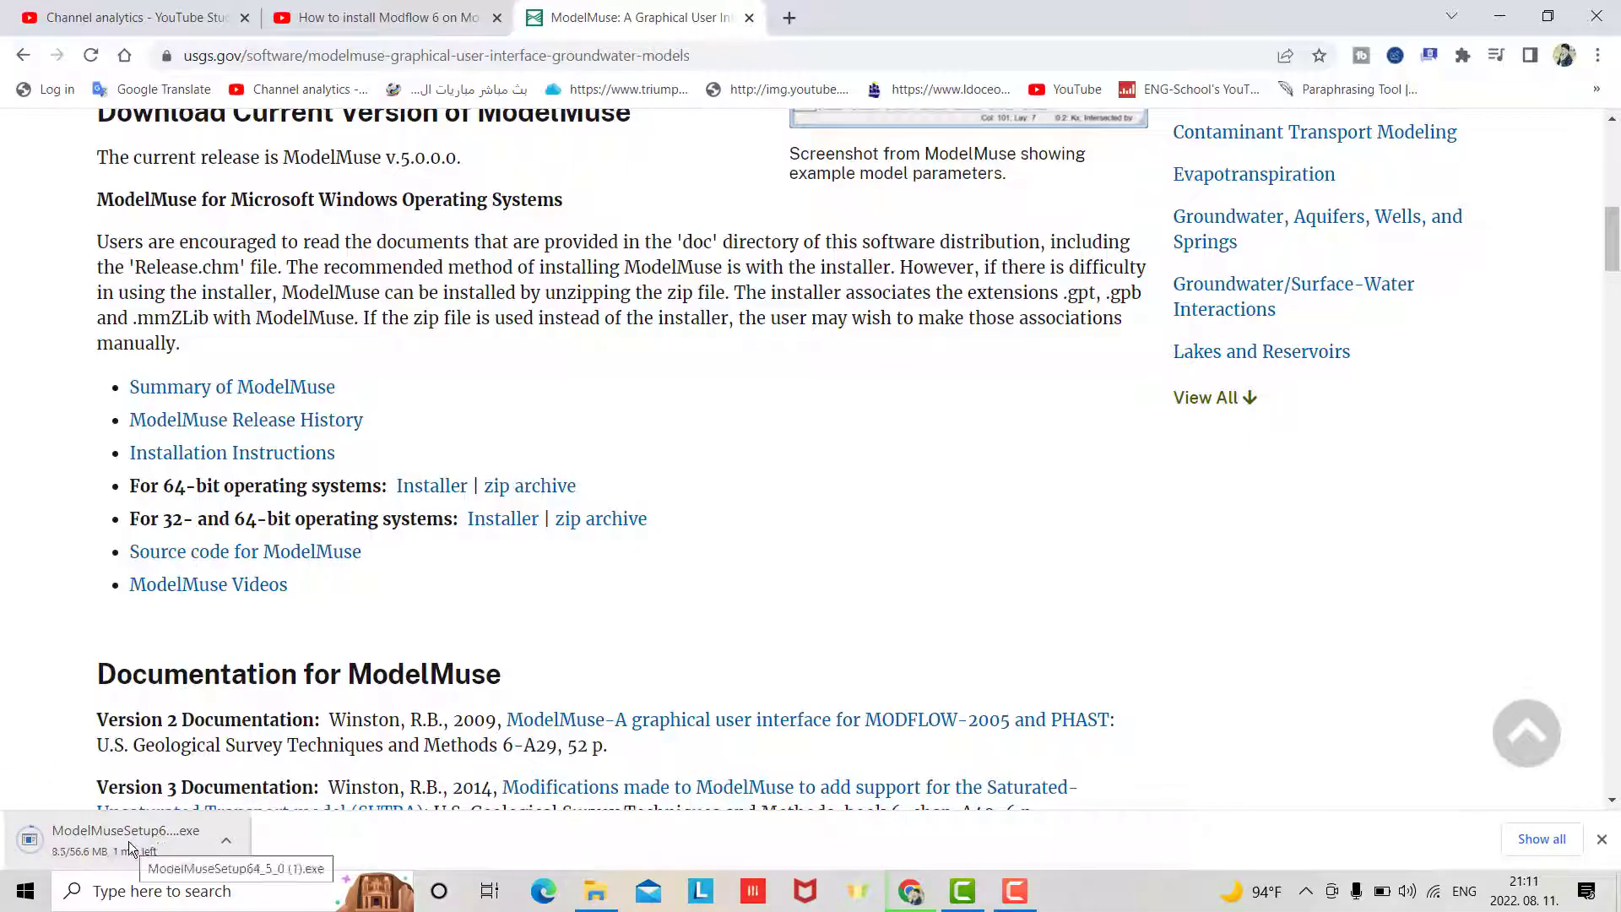
- In a new tab, search Google for 'download current version of modflow 6'
{"action": "left_click", "coordinate": [787, 18]}
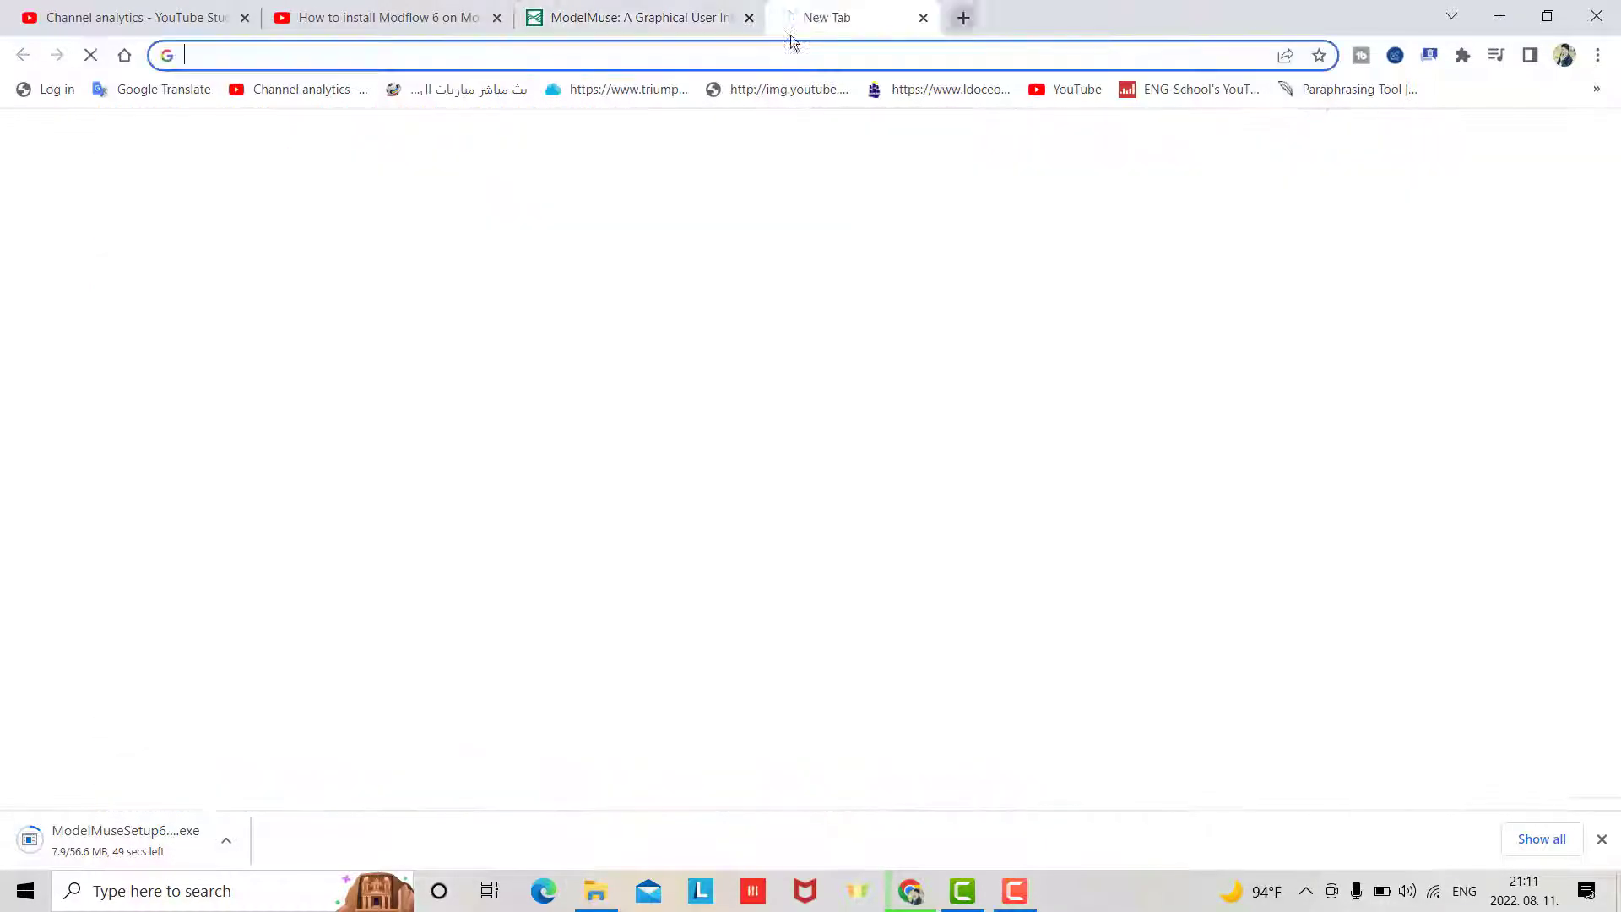
{"action": "left_click", "coordinate": [641, 457]}
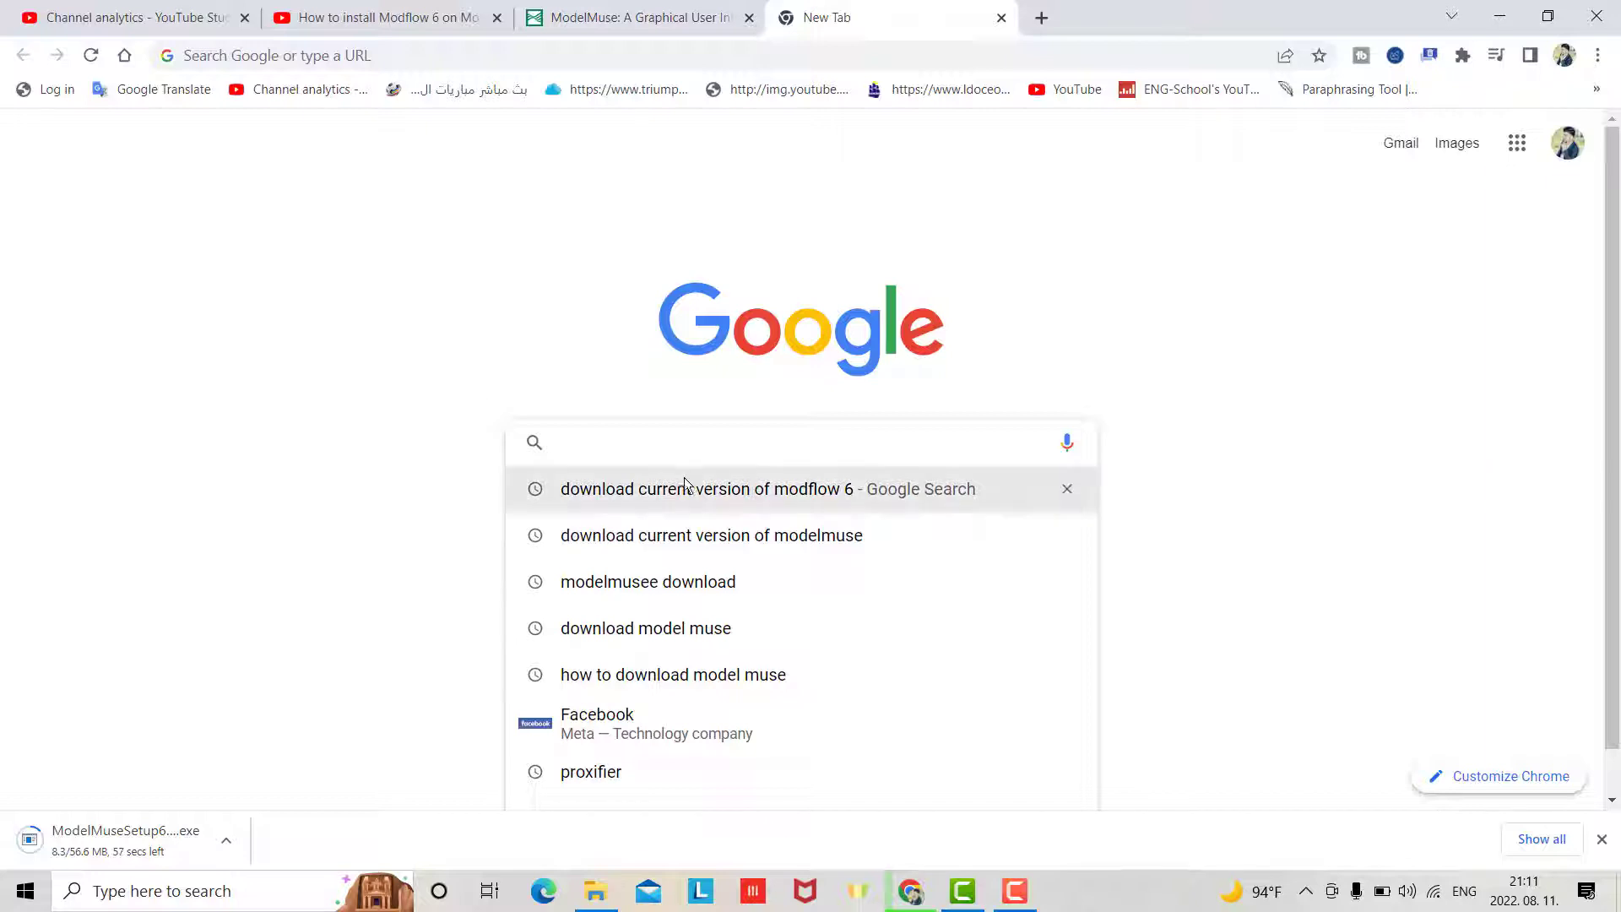
{"action": "left_click", "coordinate": [767, 489]}
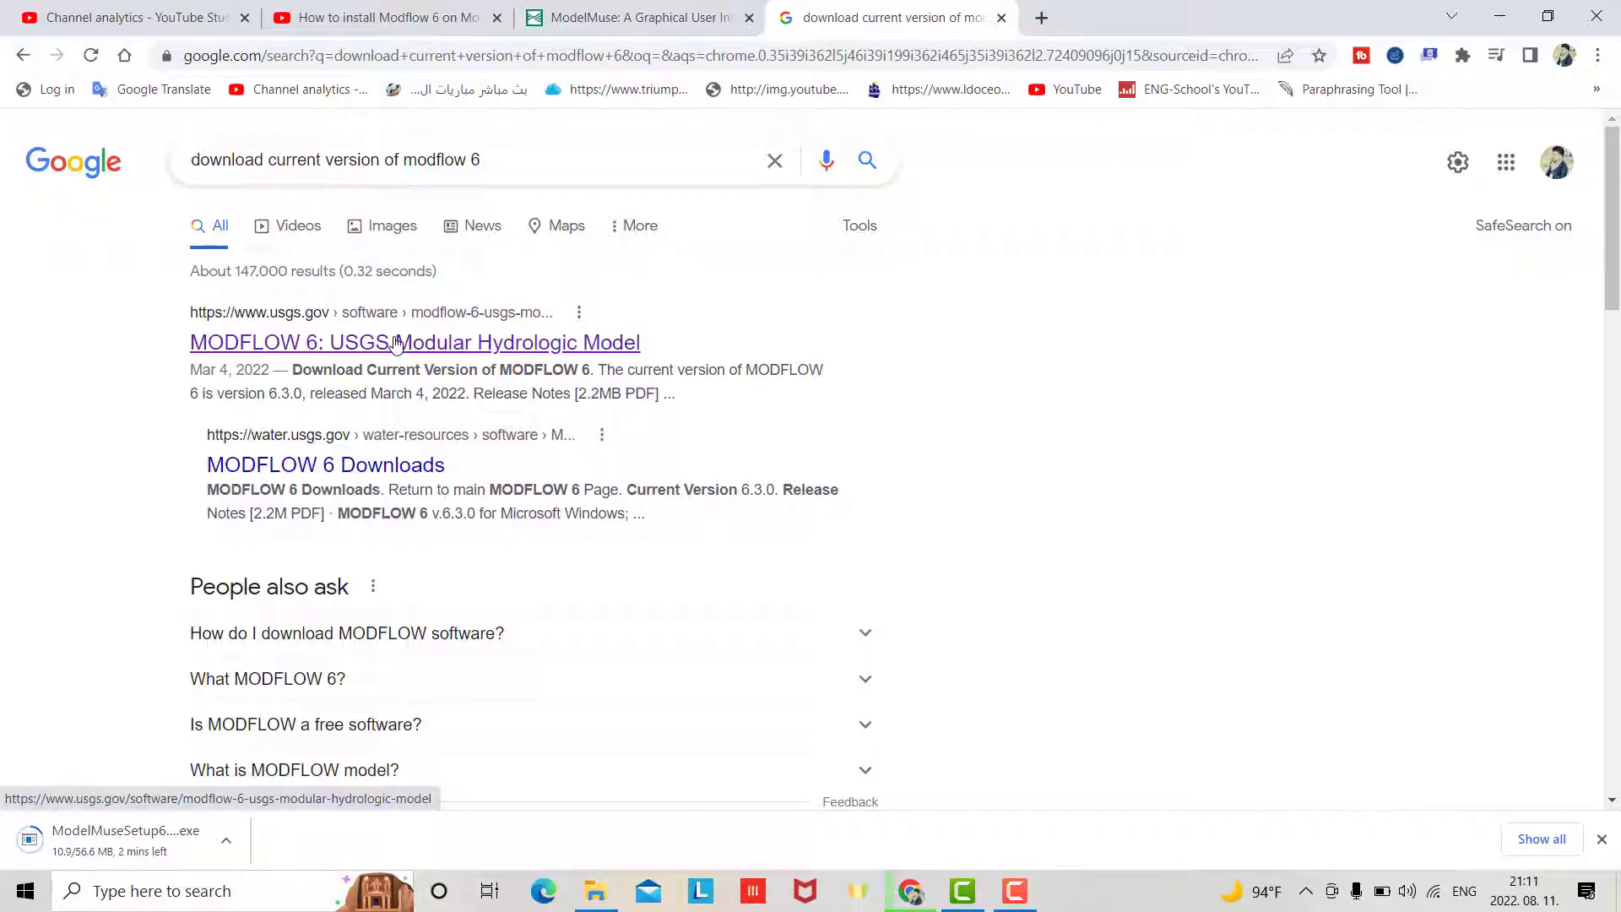
- Download the MODFLOW 6 v.6.3.0 Windows zip from the USGS page
{"action": "scroll", "coordinate": [486, 428], "scroll_direction": "down", "scroll_amount": 15}
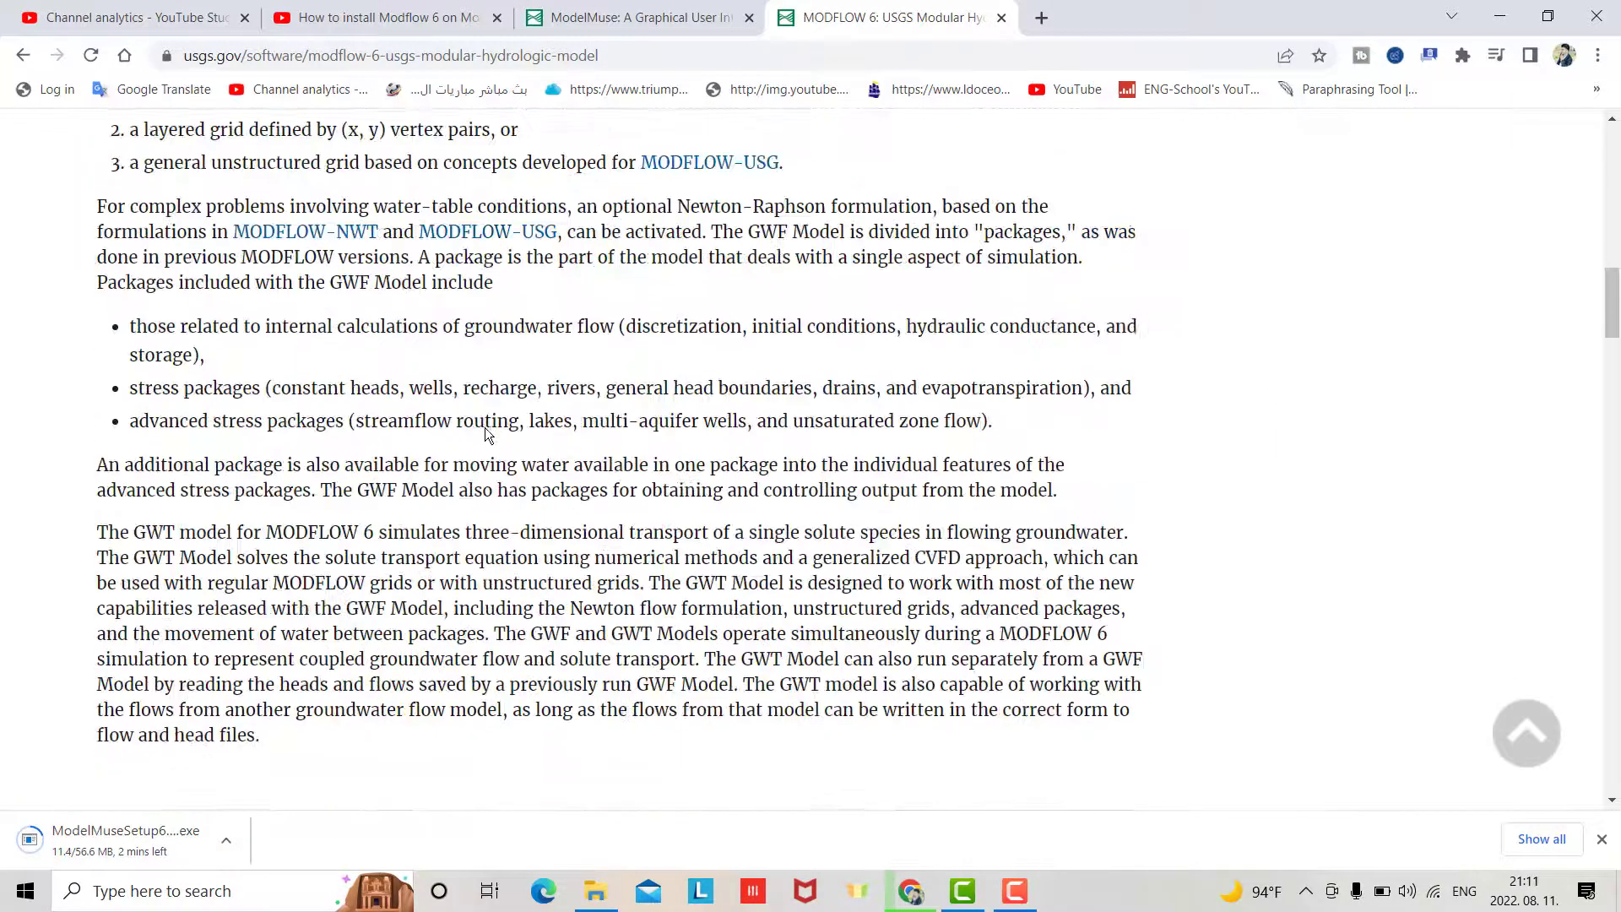
{"action": "scroll", "coordinate": [485, 428], "scroll_direction": "down", "scroll_amount": 20}
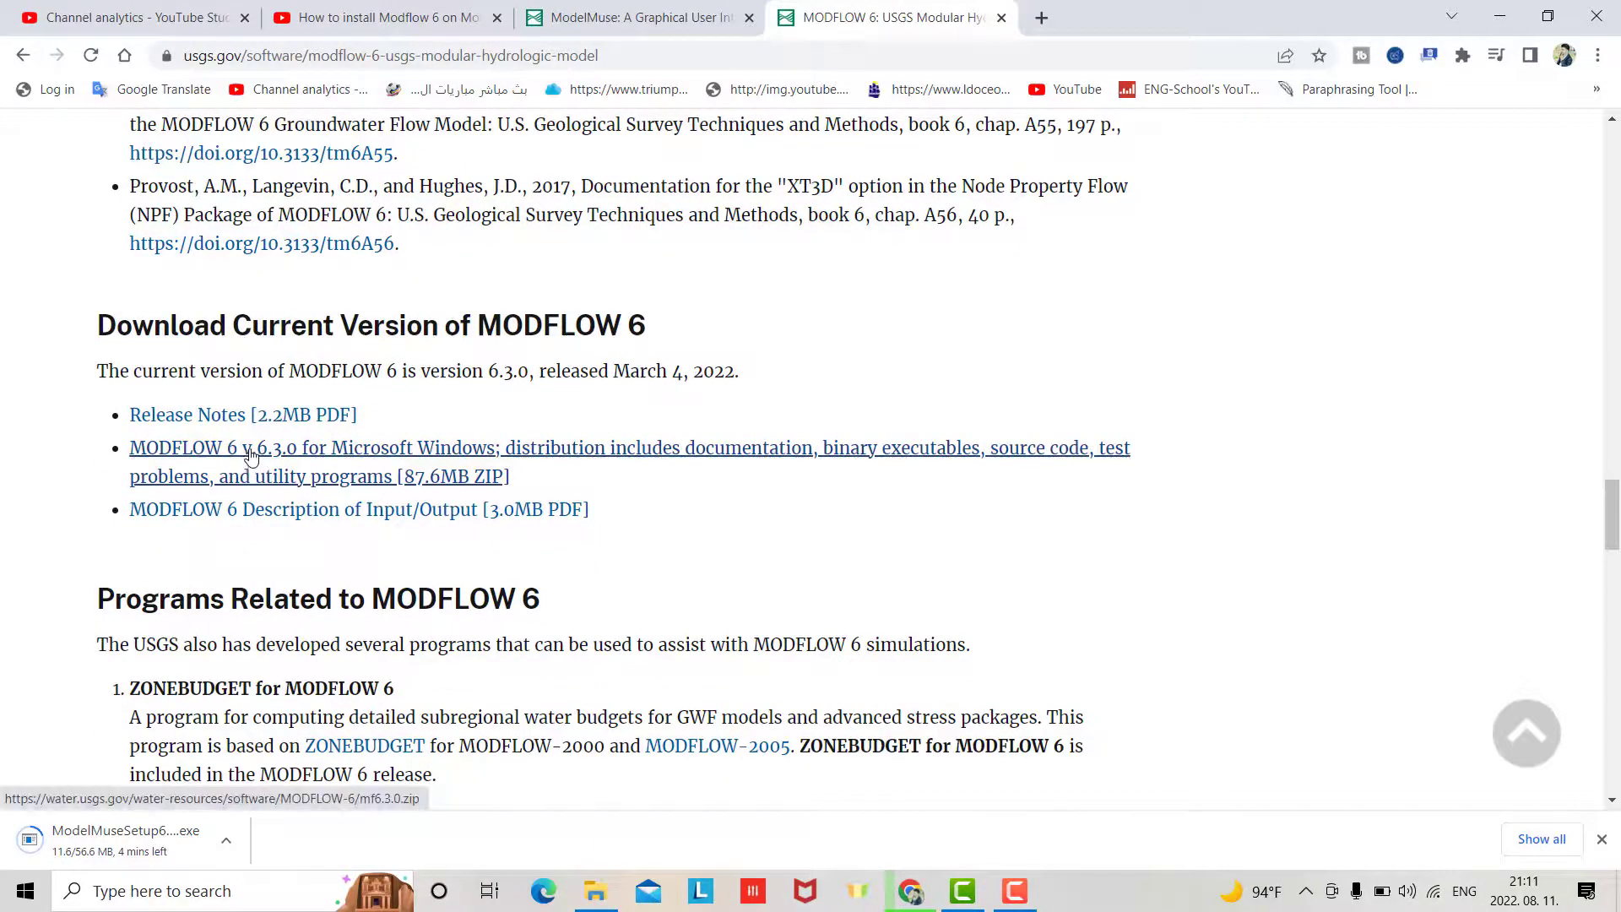
{"action": "left_click", "coordinate": [247, 449]}
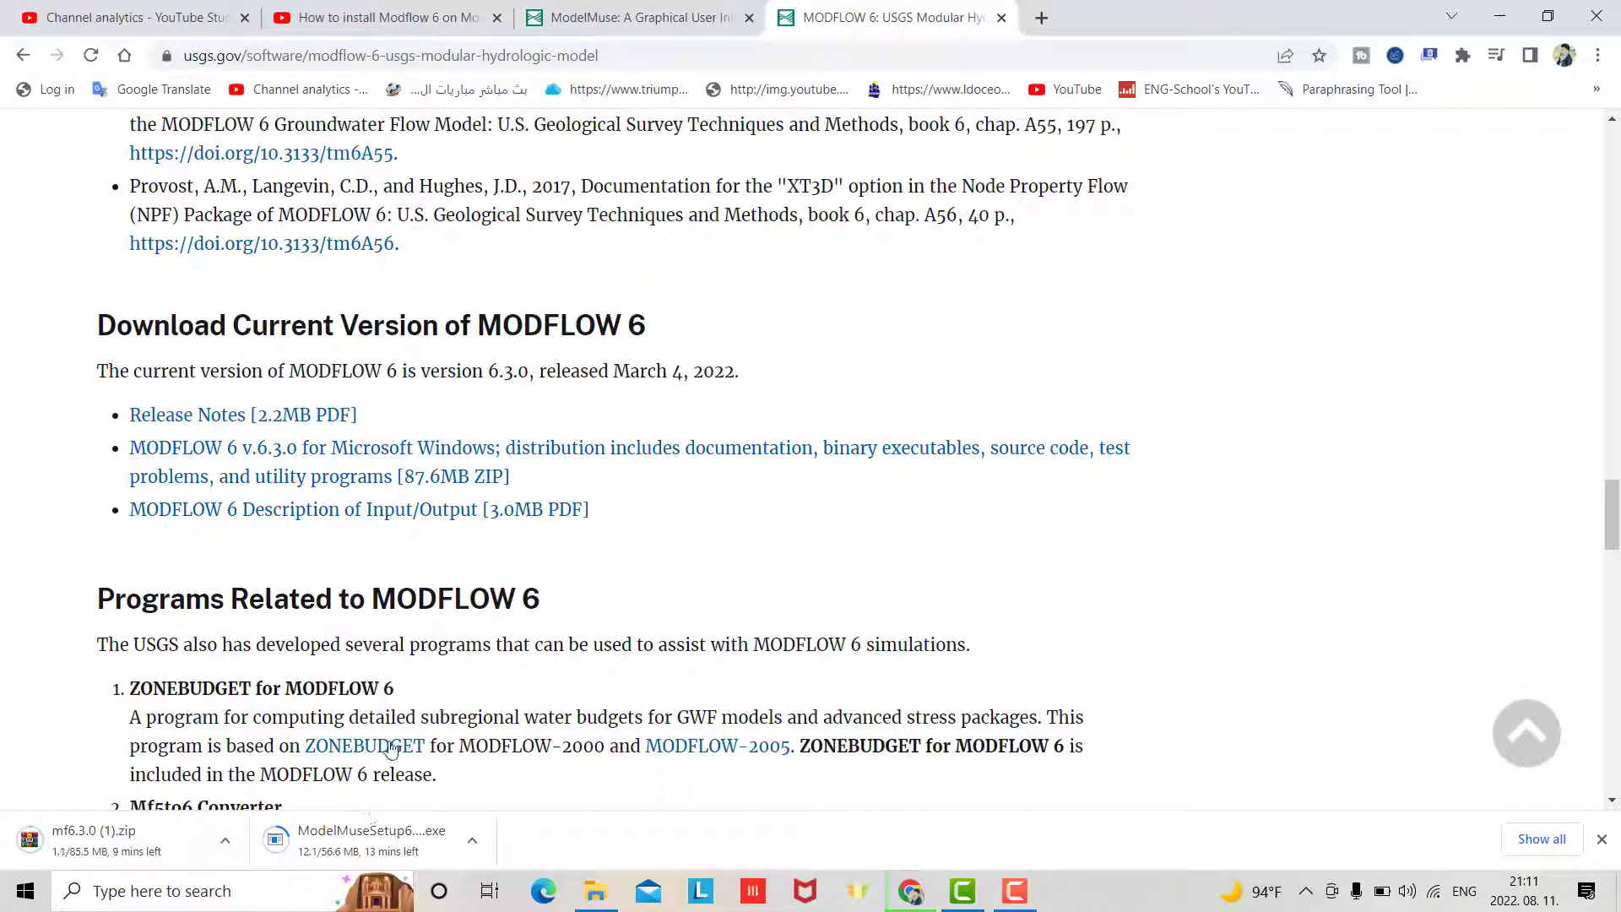
- Copy mf6.3.0 and ModelMuseSetup64_5_0 from the Downloads folder
{"action": "left_click", "coordinate": [593, 891]}
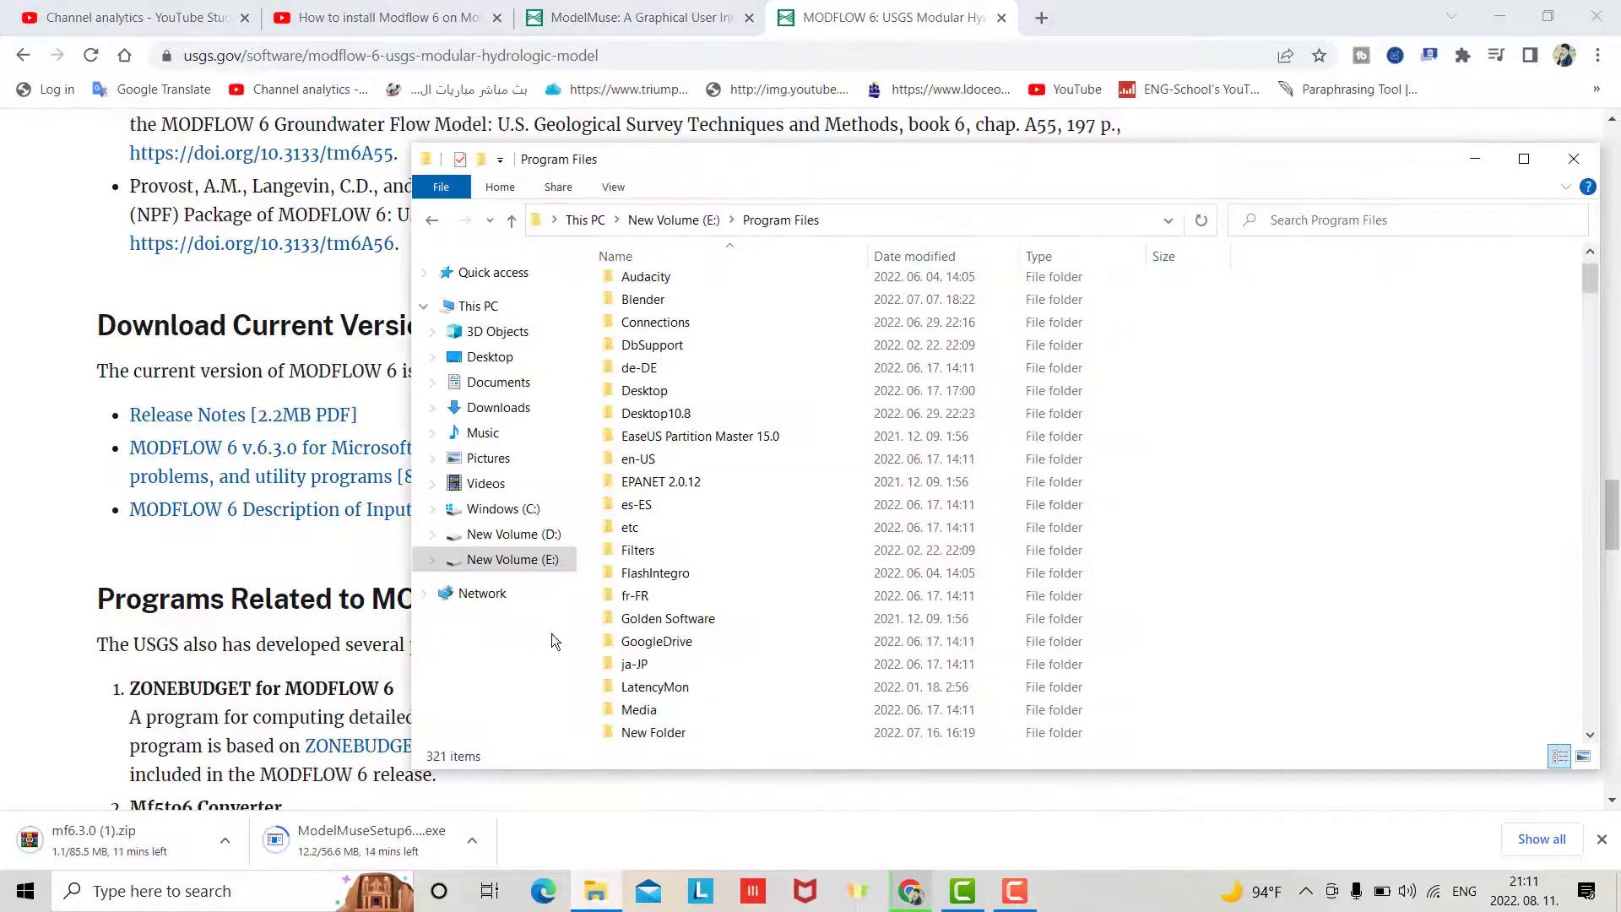
{"action": "left_click", "coordinate": [499, 407]}
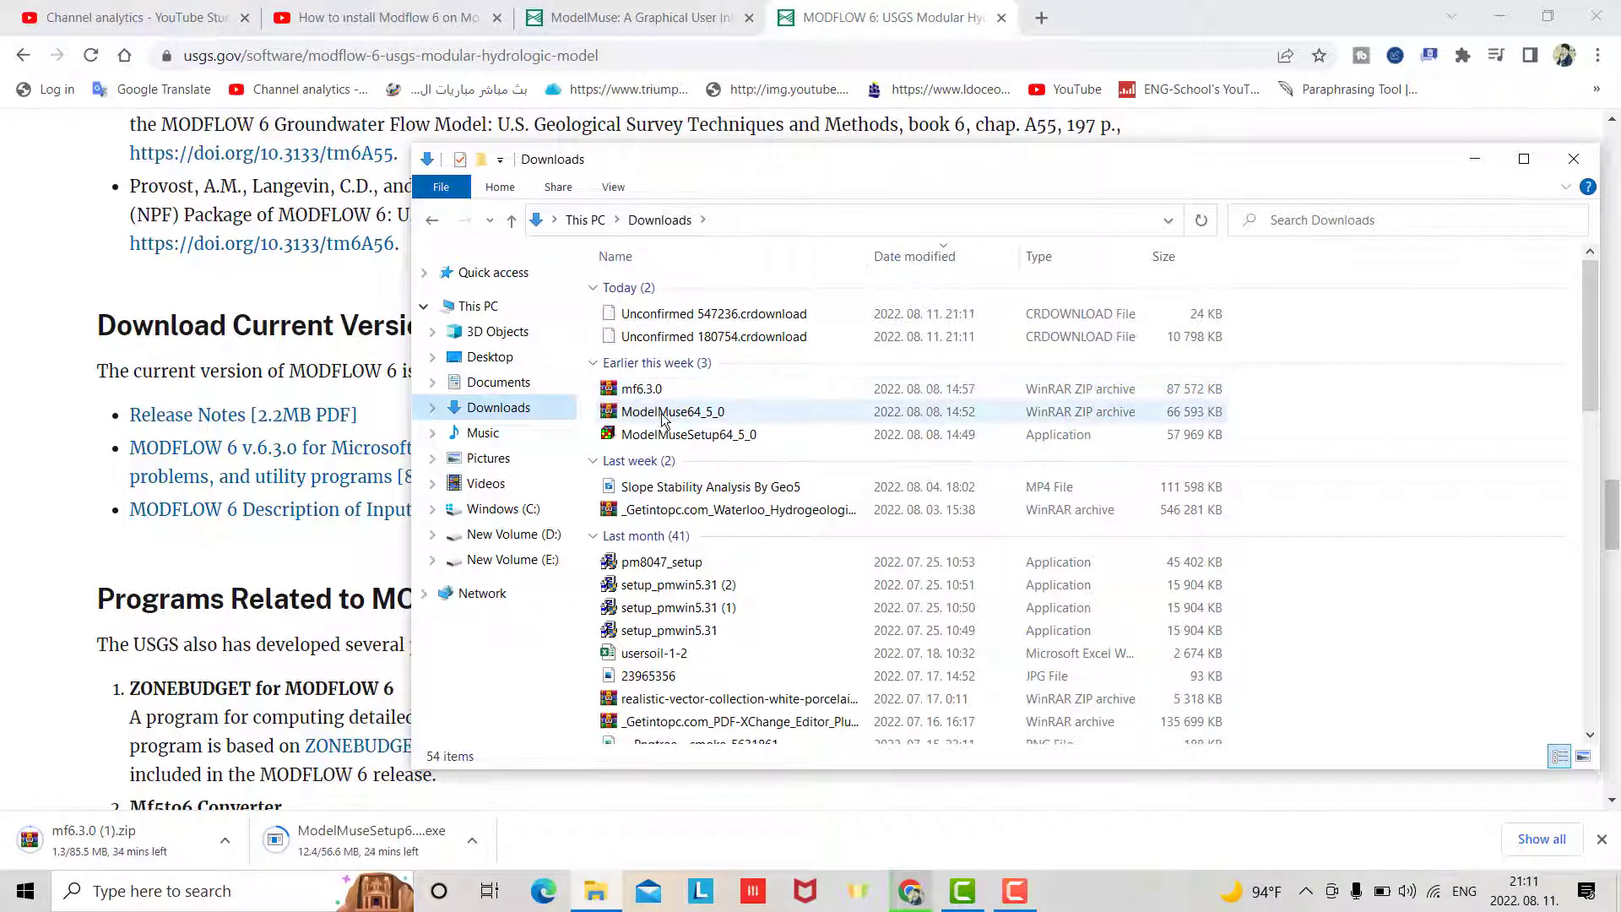
{"action": "left_click", "coordinate": [641, 390]}
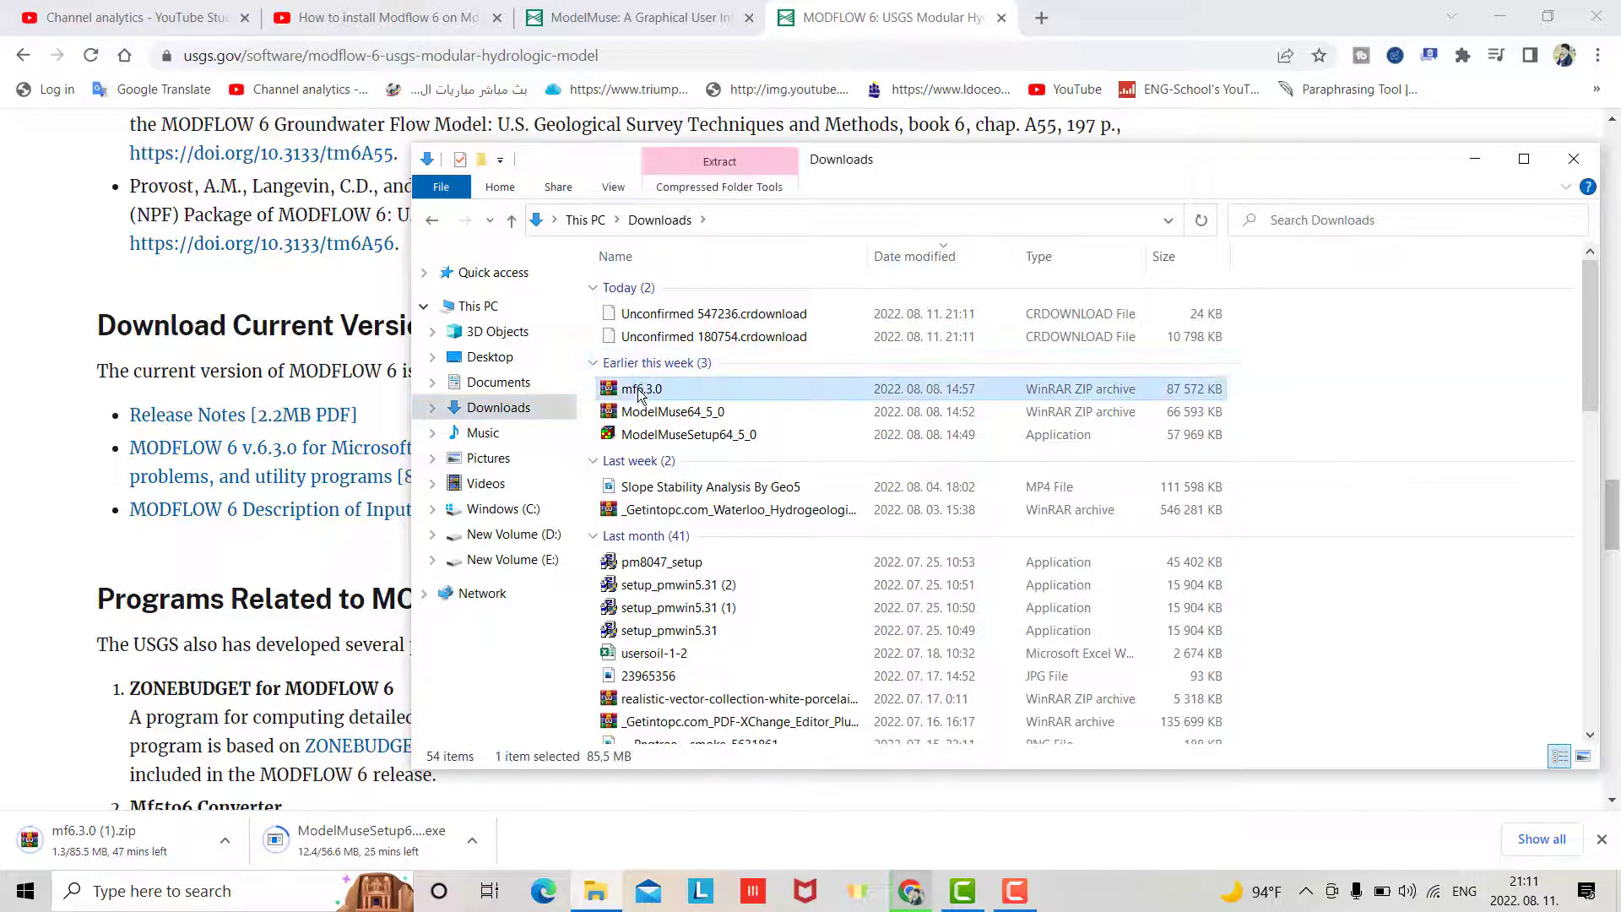
{"action": "left_click", "coordinate": [652, 436], "text": "ctrl"}
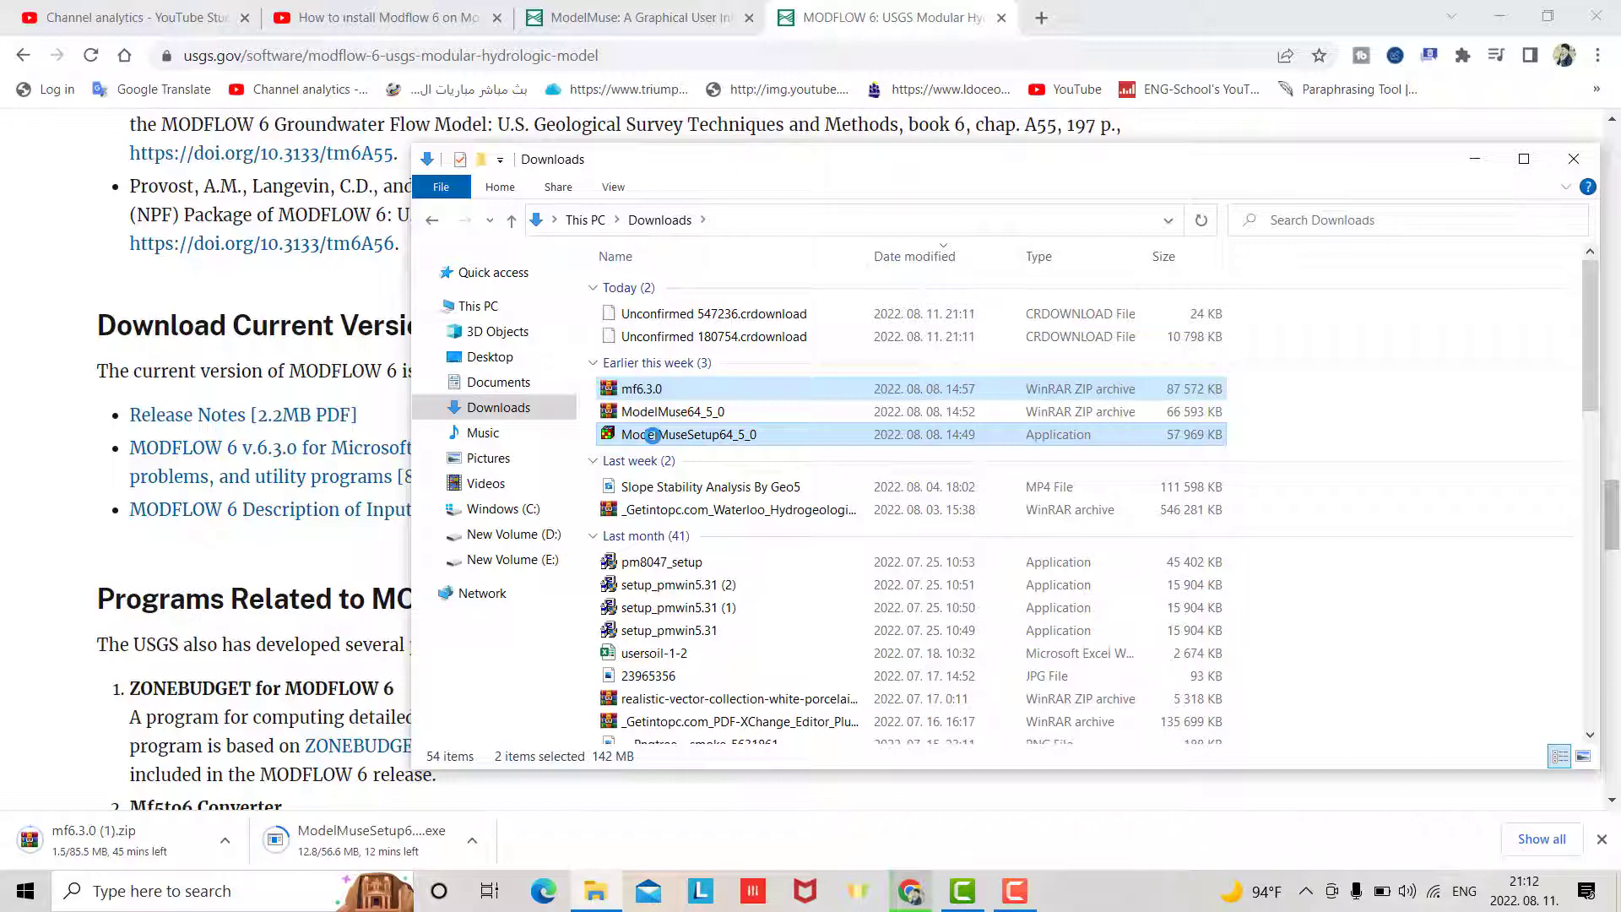
{"action": "right_click", "coordinate": [652, 436]}
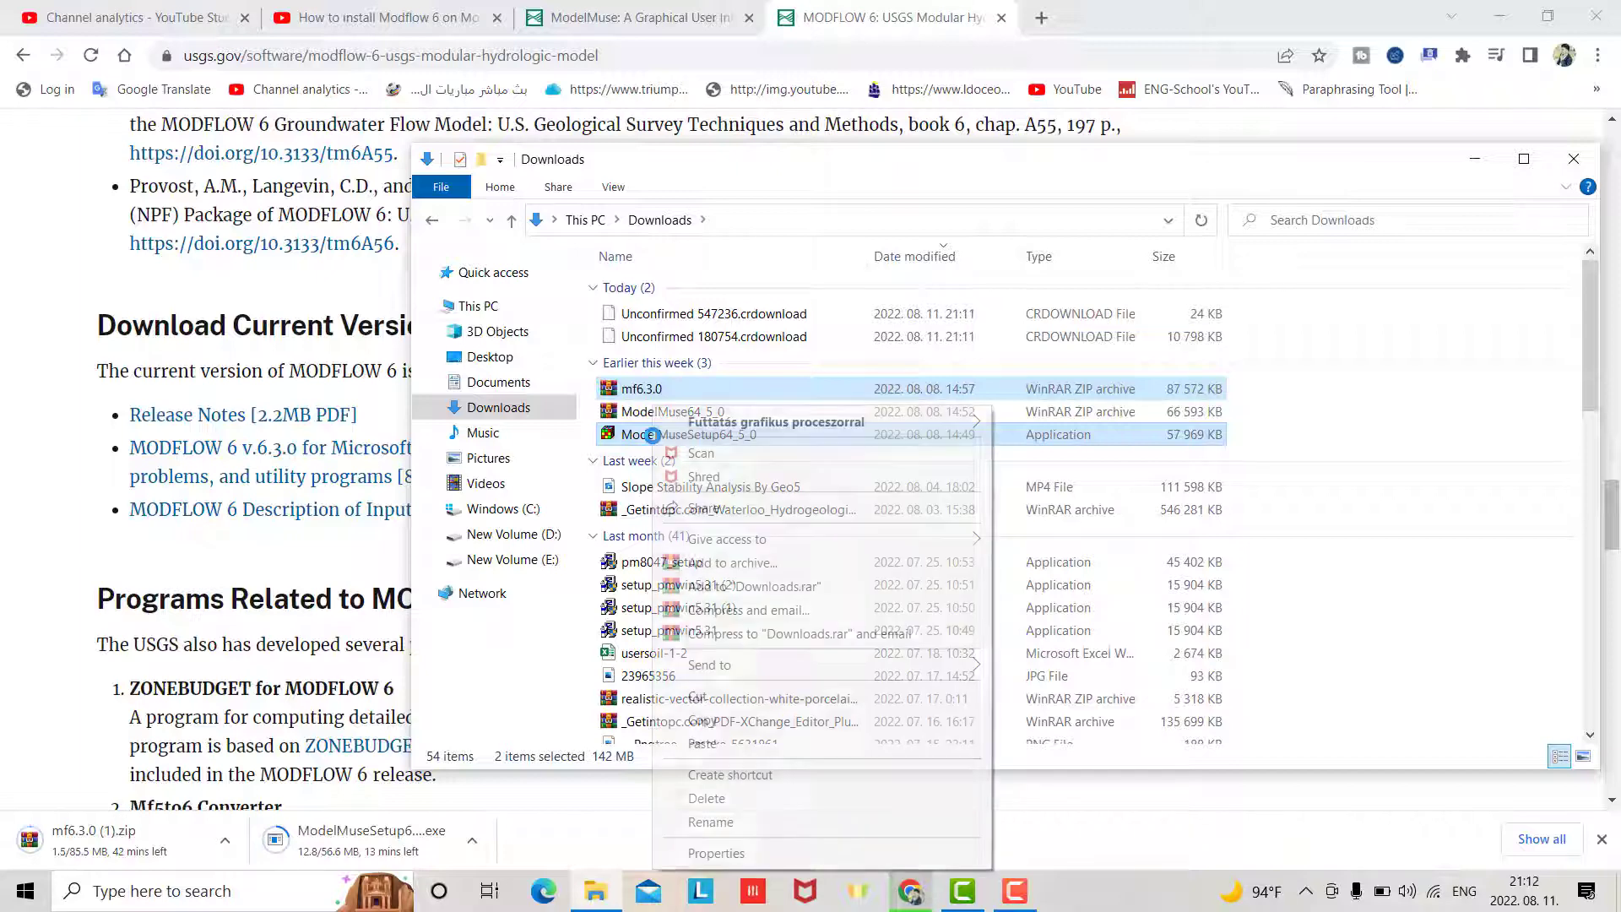
{"action": "left_click", "coordinate": [701, 720]}
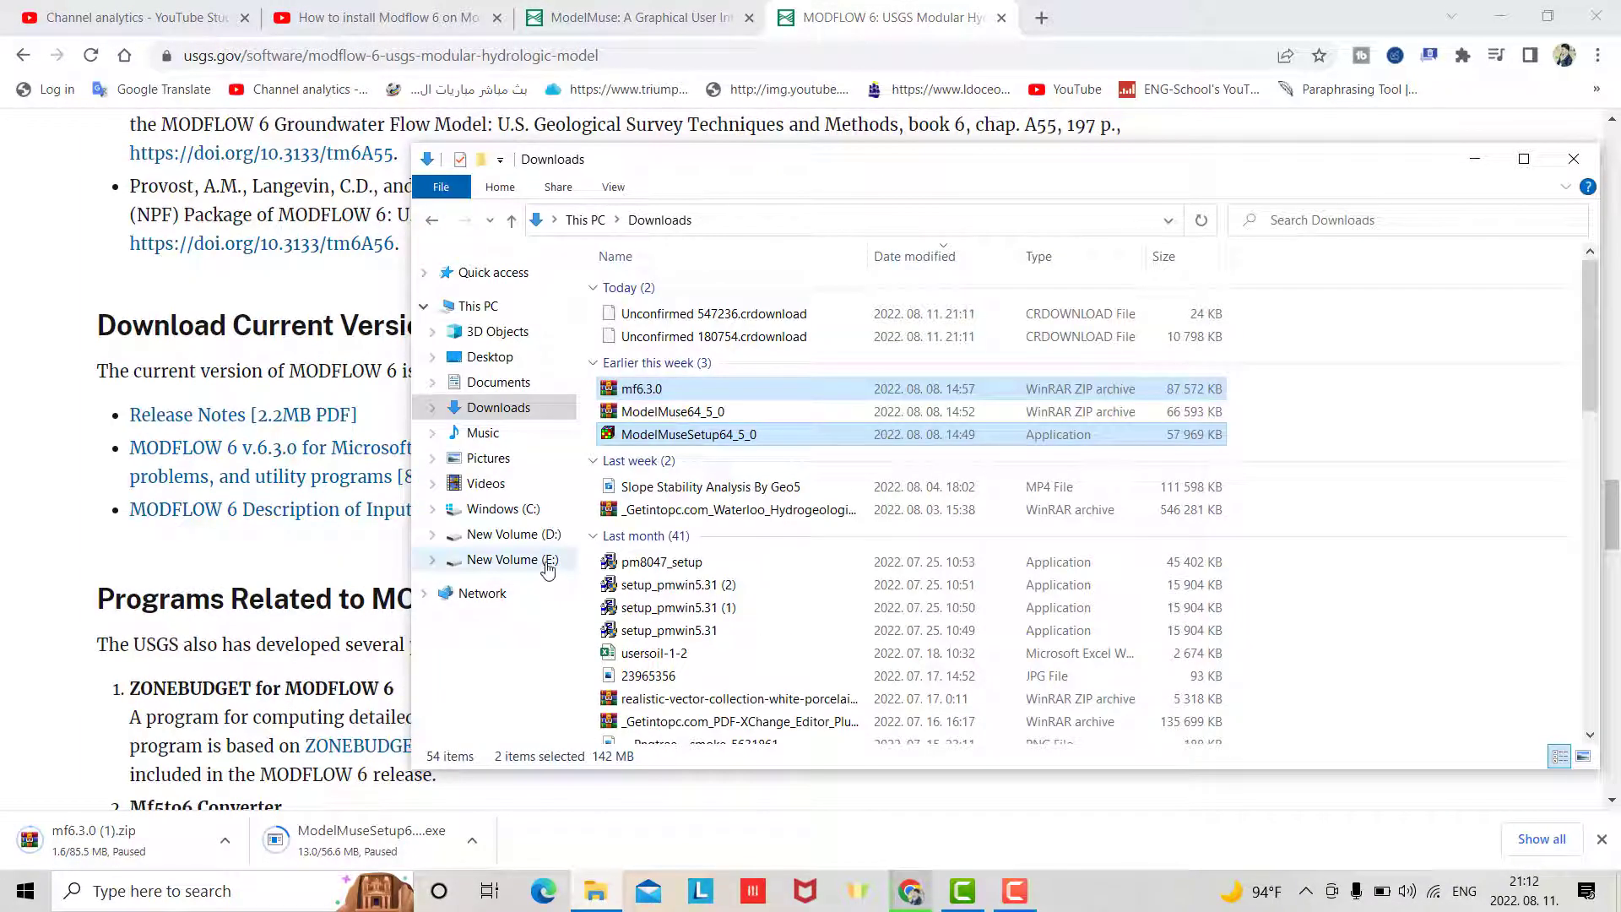
- Go to the New Volume (E:) drive
{"action": "left_click", "coordinate": [507, 560]}
{"action": "scroll", "coordinate": [810, 477], "scroll_direction": "down", "scroll_amount": 5}
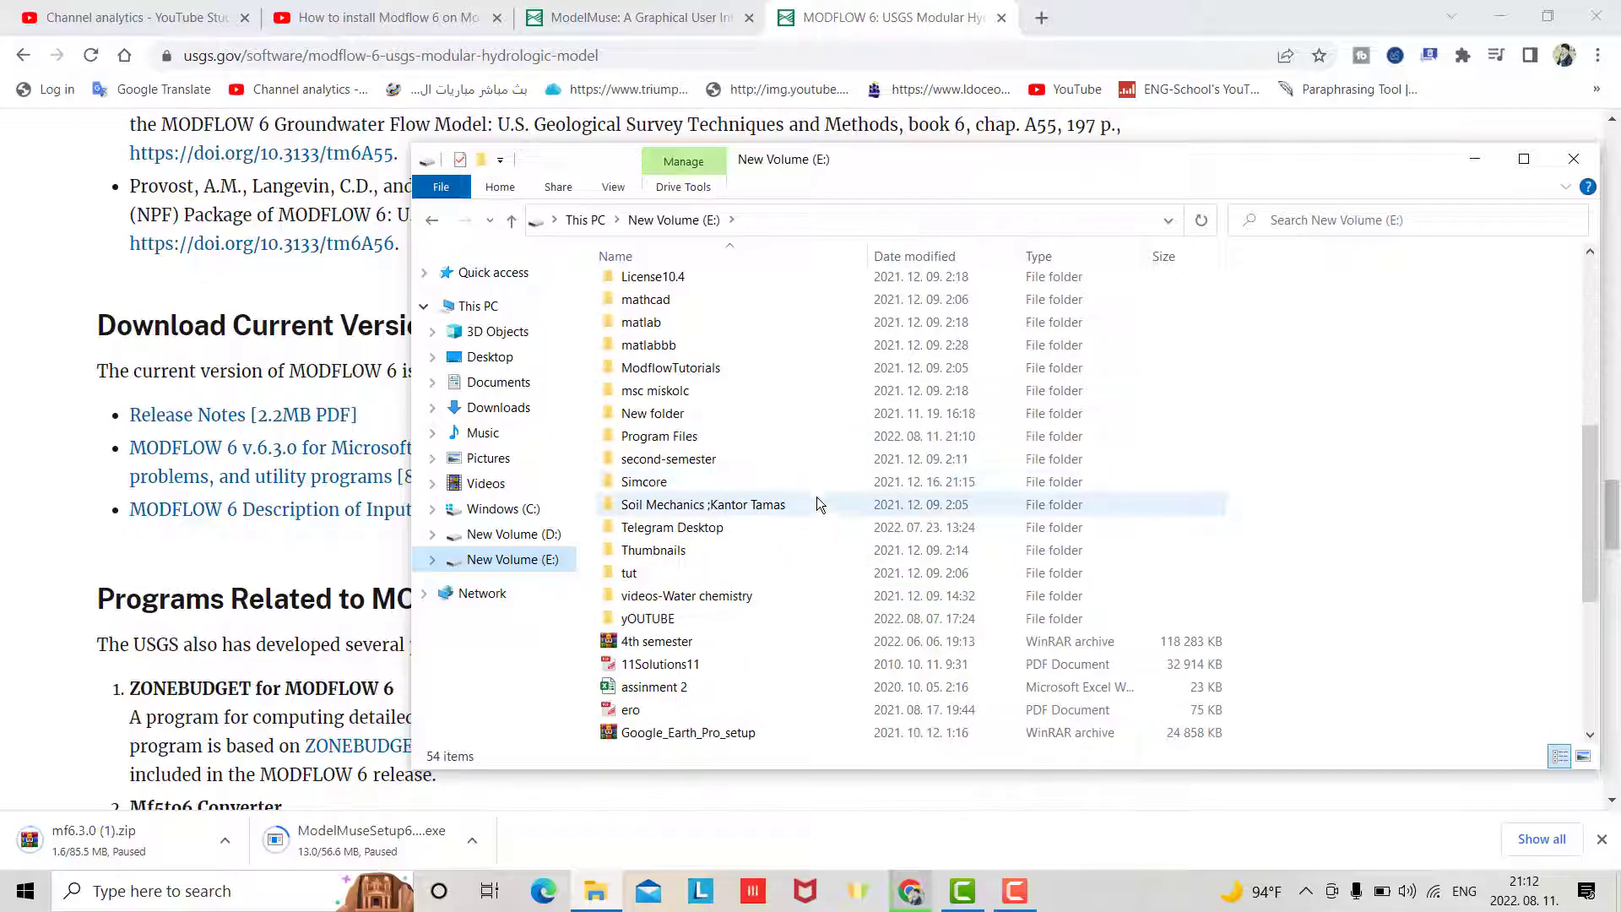
{"action": "scroll", "coordinate": [809, 515], "scroll_direction": "up", "scroll_amount": 3}
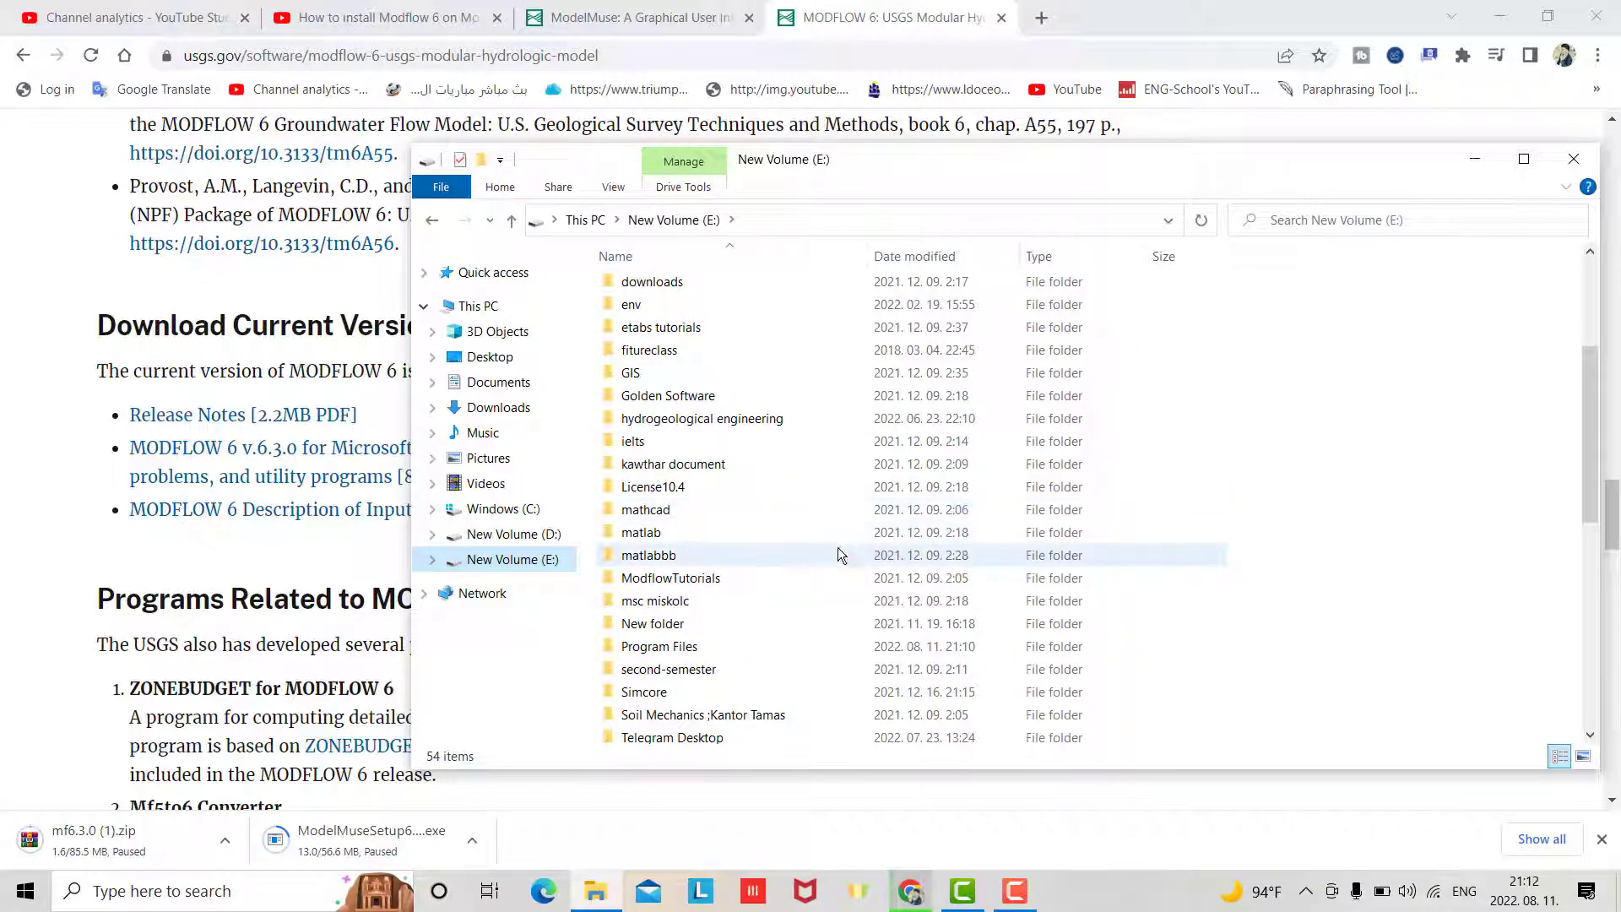
- Create a new folder named 'Modelmuse' on the E: drive
{"action": "right_click", "coordinate": [1290, 453]}
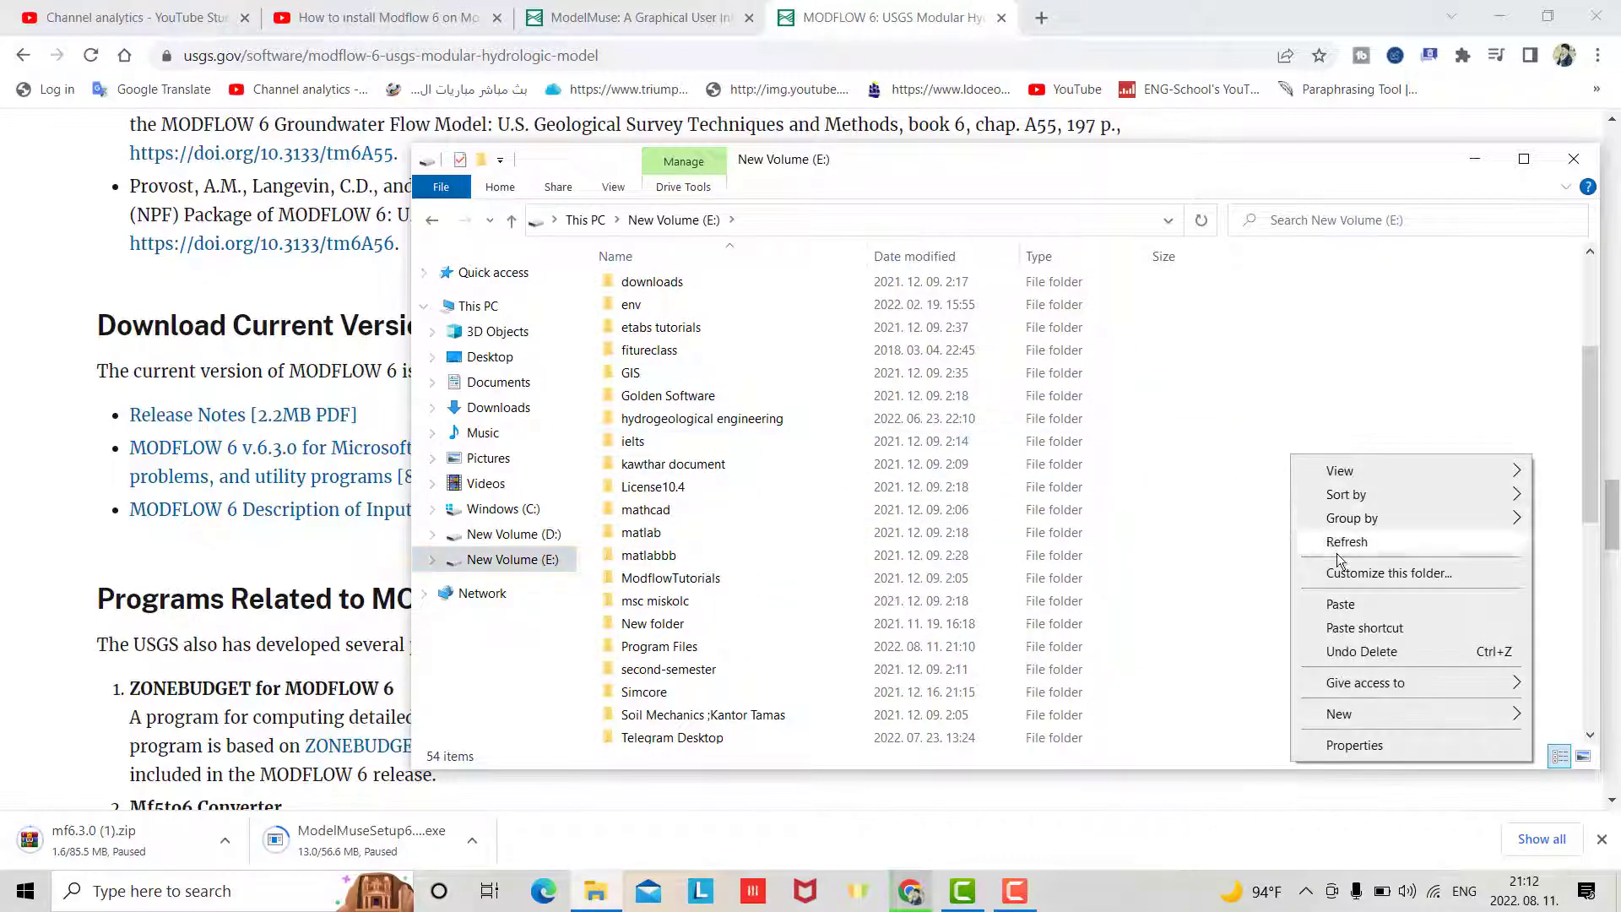
{"action": "mouse_move", "coordinate": [1345, 716]}
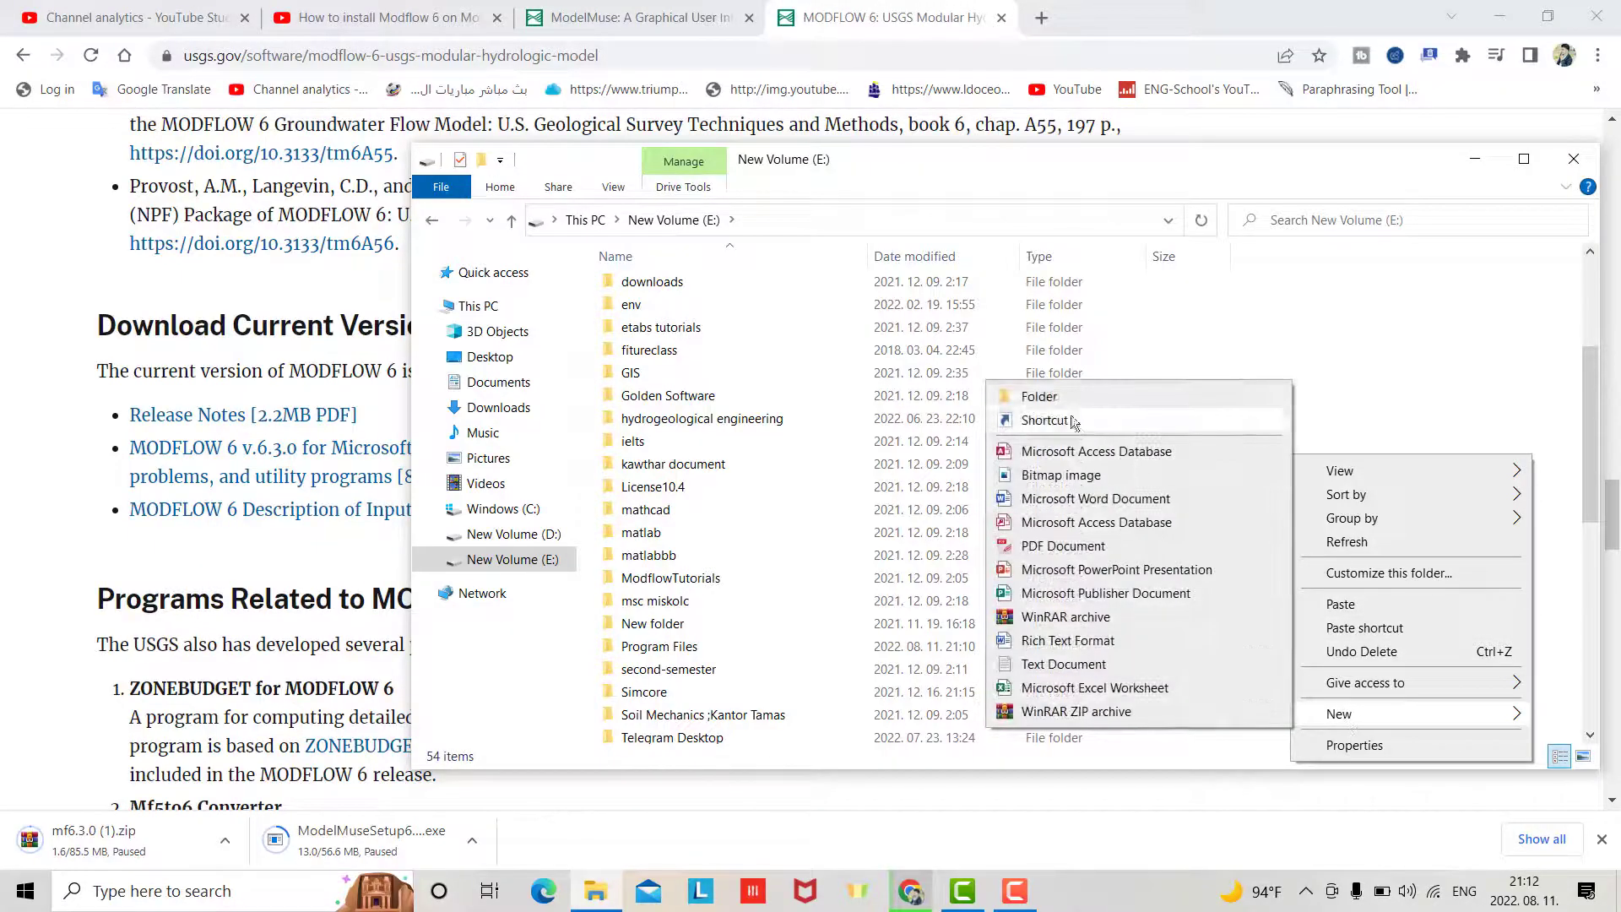
{"action": "left_click", "coordinate": [1066, 397]}
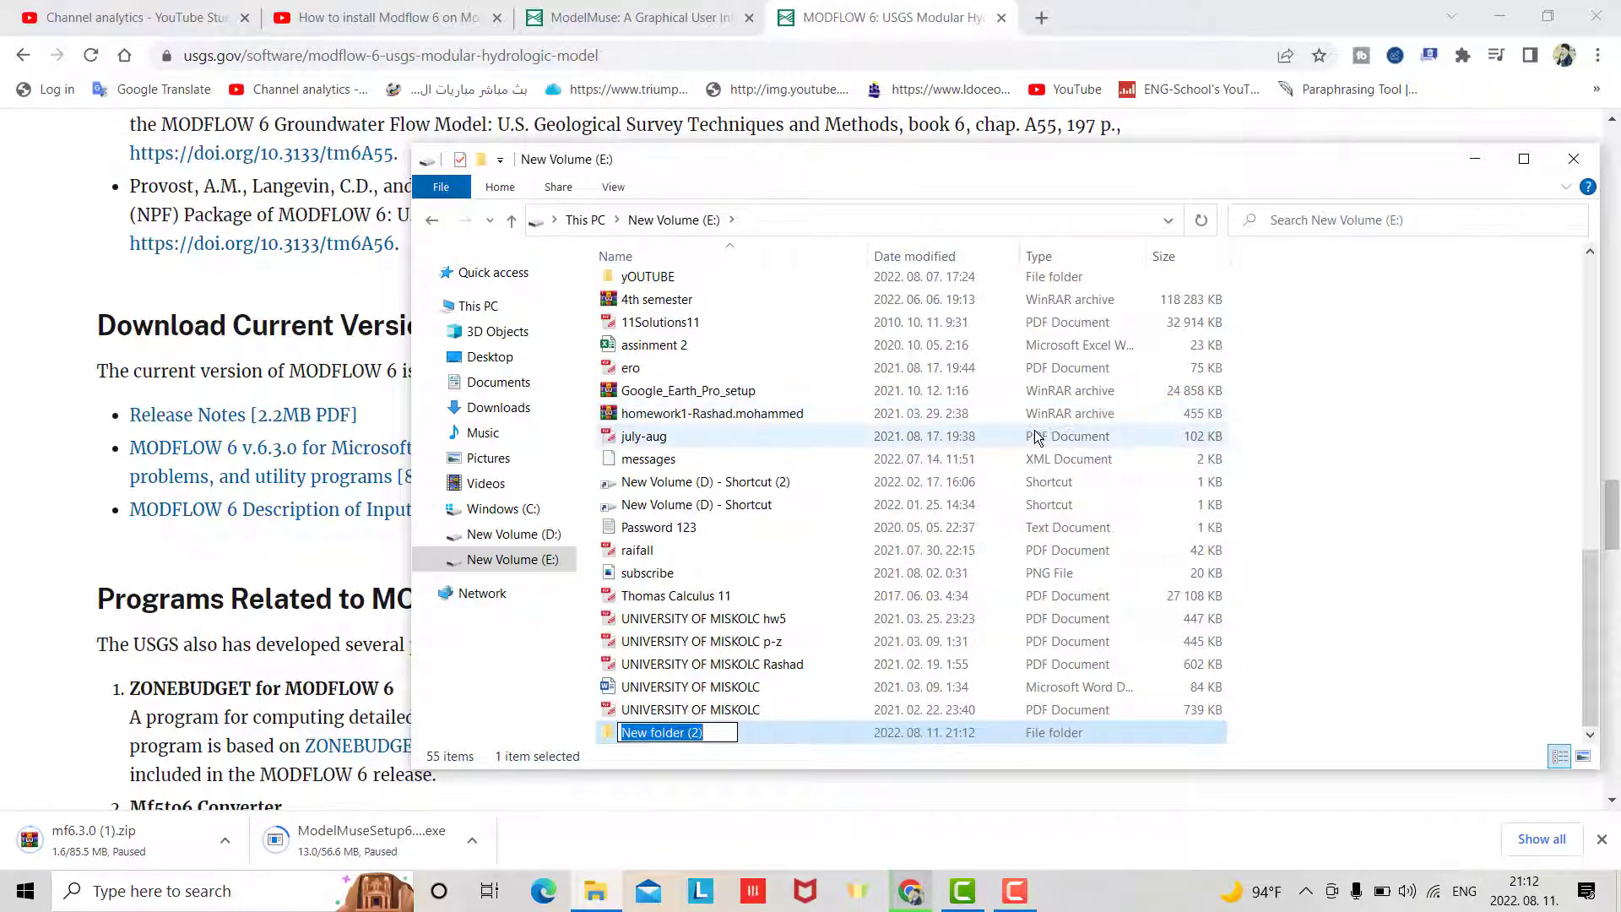
{"action": "type", "text": "Mode"}
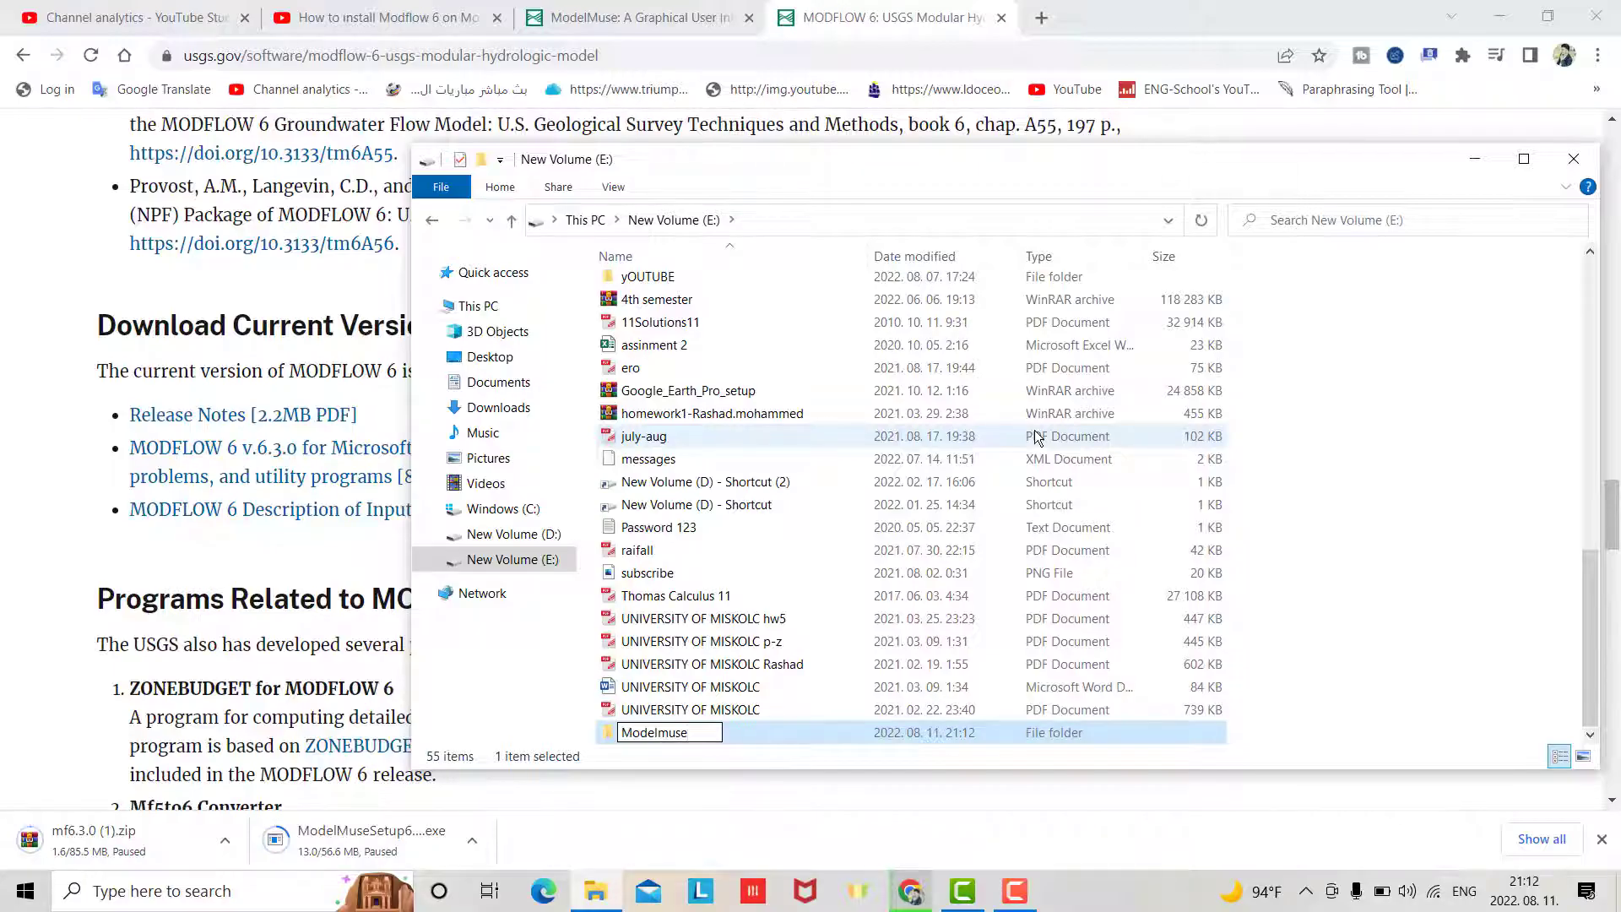
{"action": "type", "text": "lmuse"}
{"action": "key", "text": "Return"}
- Paste the mf6.3.0 zip and ModelMuse installer into the Modelmuse folder
{"action": "double_click", "coordinate": [706, 731]}
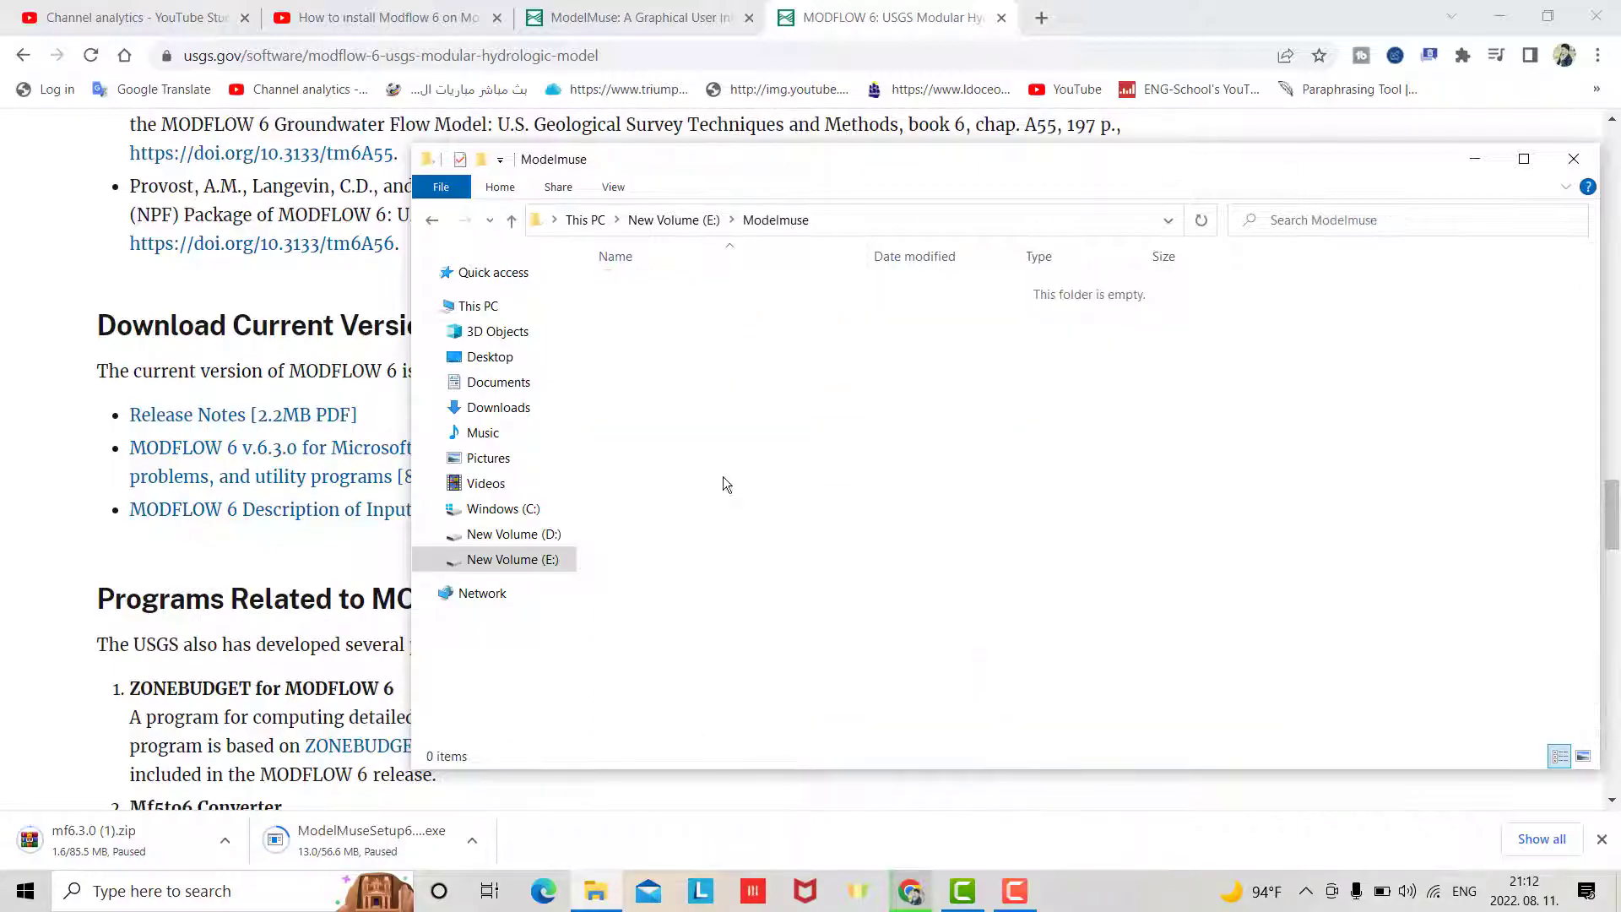
{"action": "key", "text": "ctrl+v"}
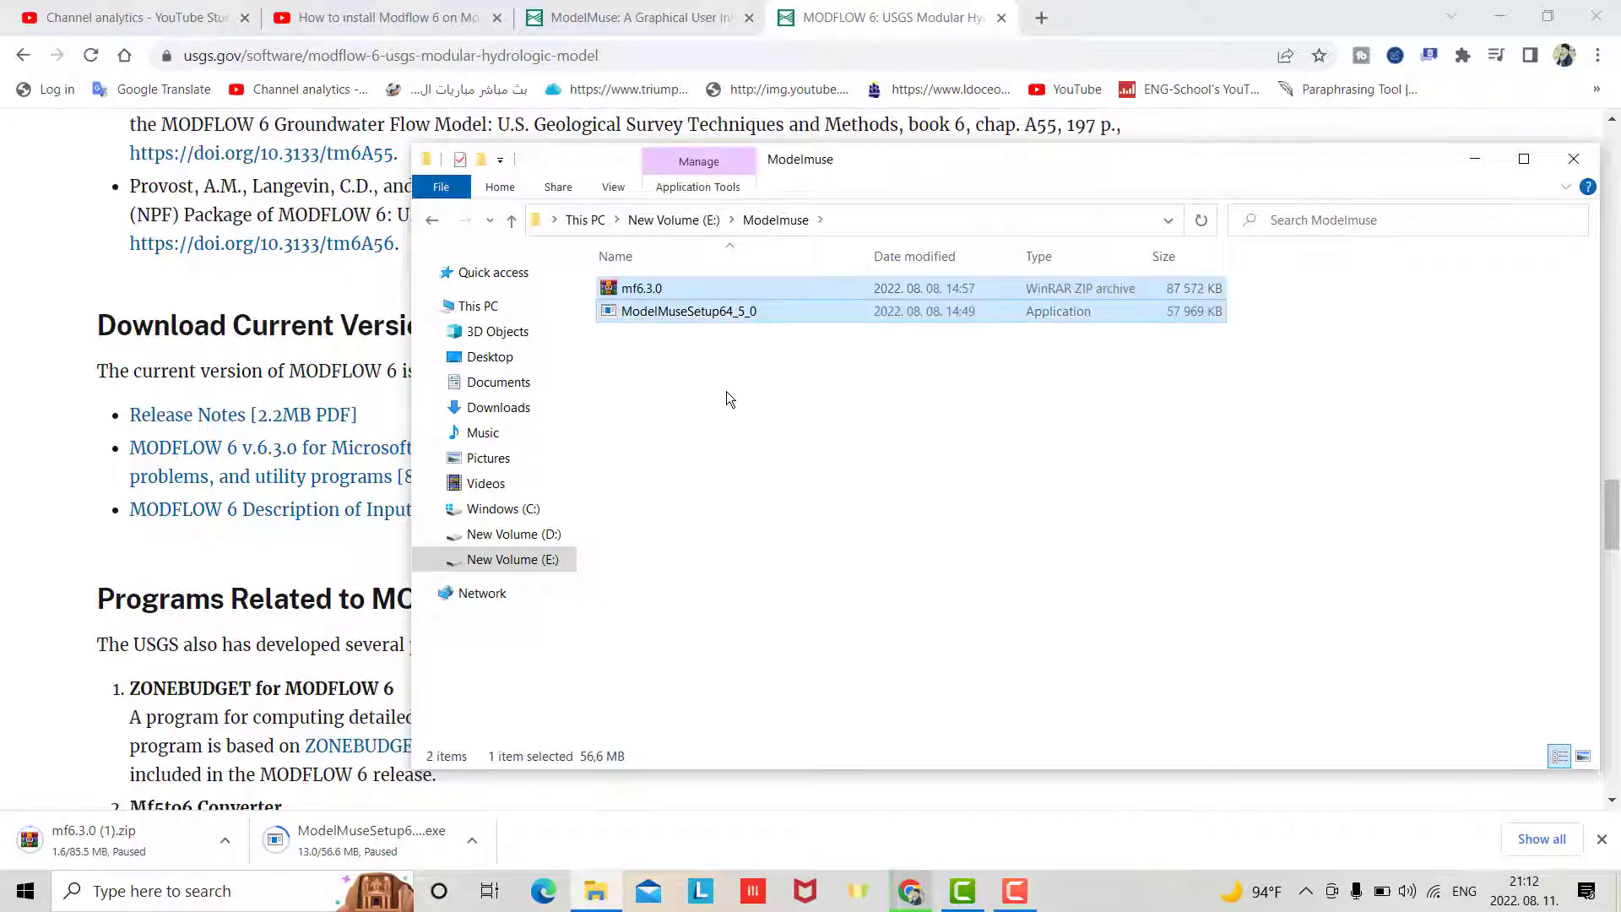
{"action": "left_click", "coordinate": [671, 285]}
{"action": "left_click", "coordinate": [671, 336]}
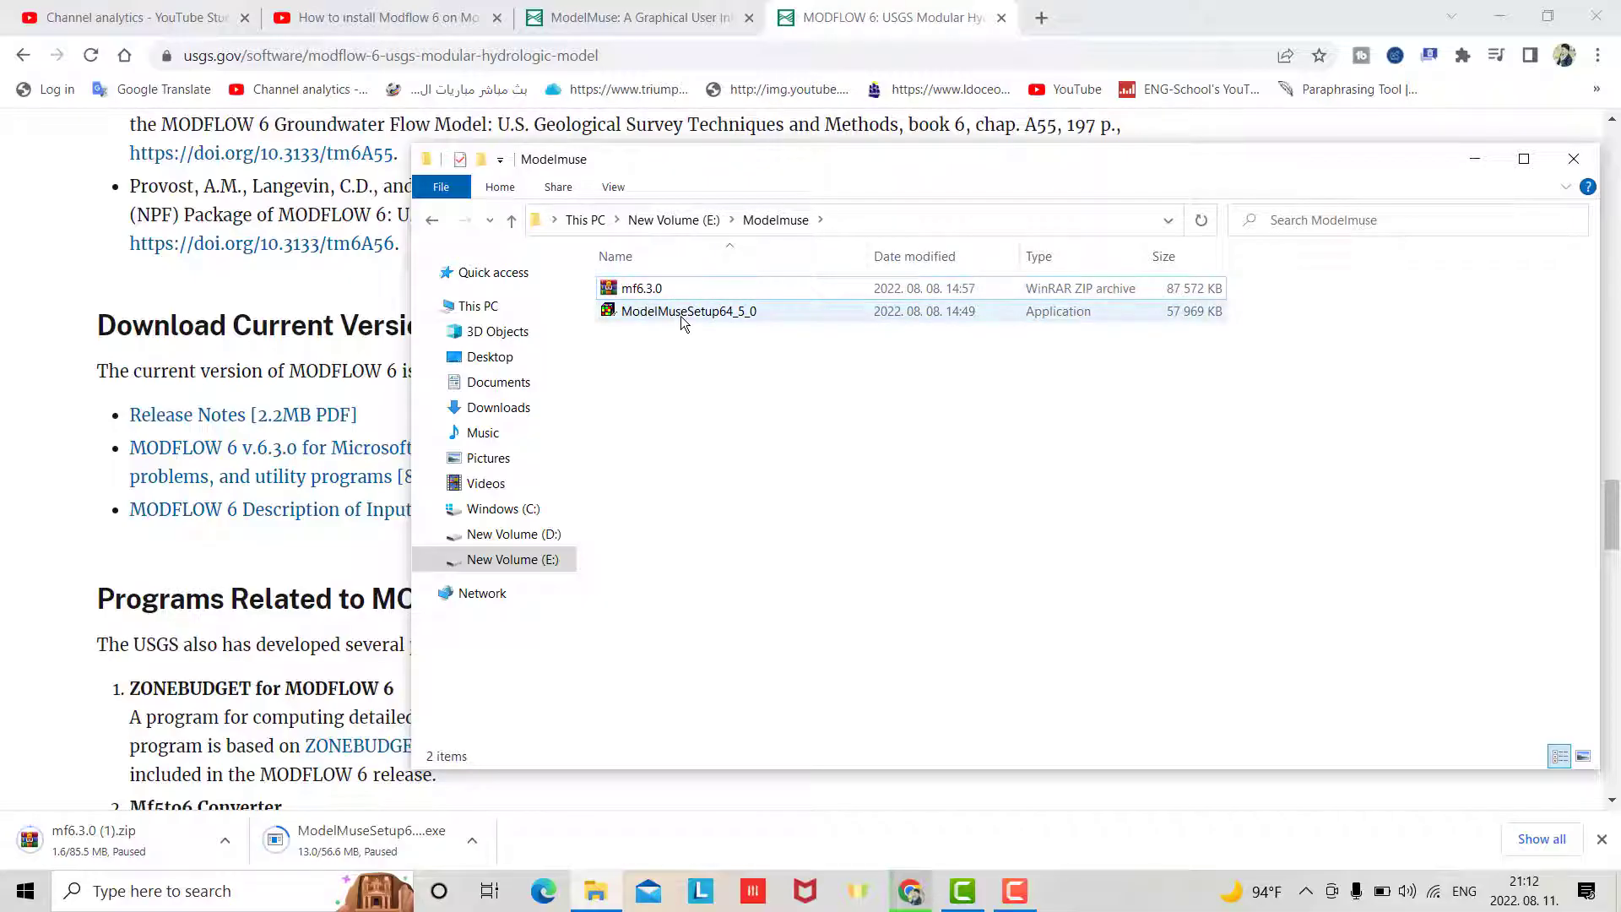
- Run ModelMuseSetup64_5_0, allowing it past the security and permission prompts
{"action": "double_click", "coordinate": [680, 312]}
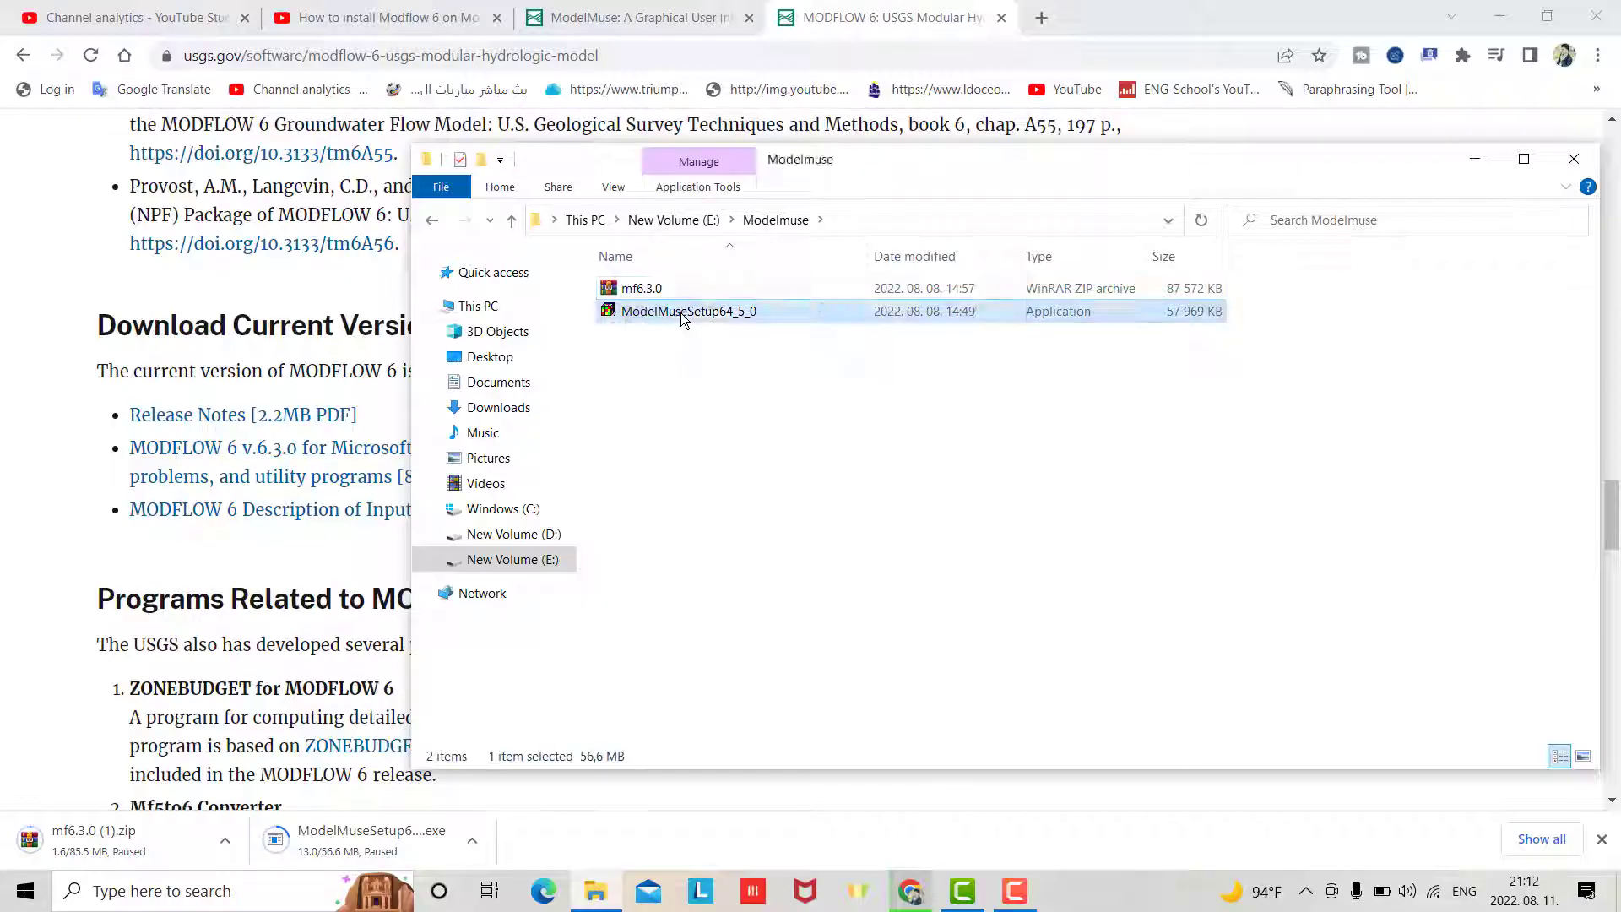
{"action": "left_click", "coordinate": [886, 461]}
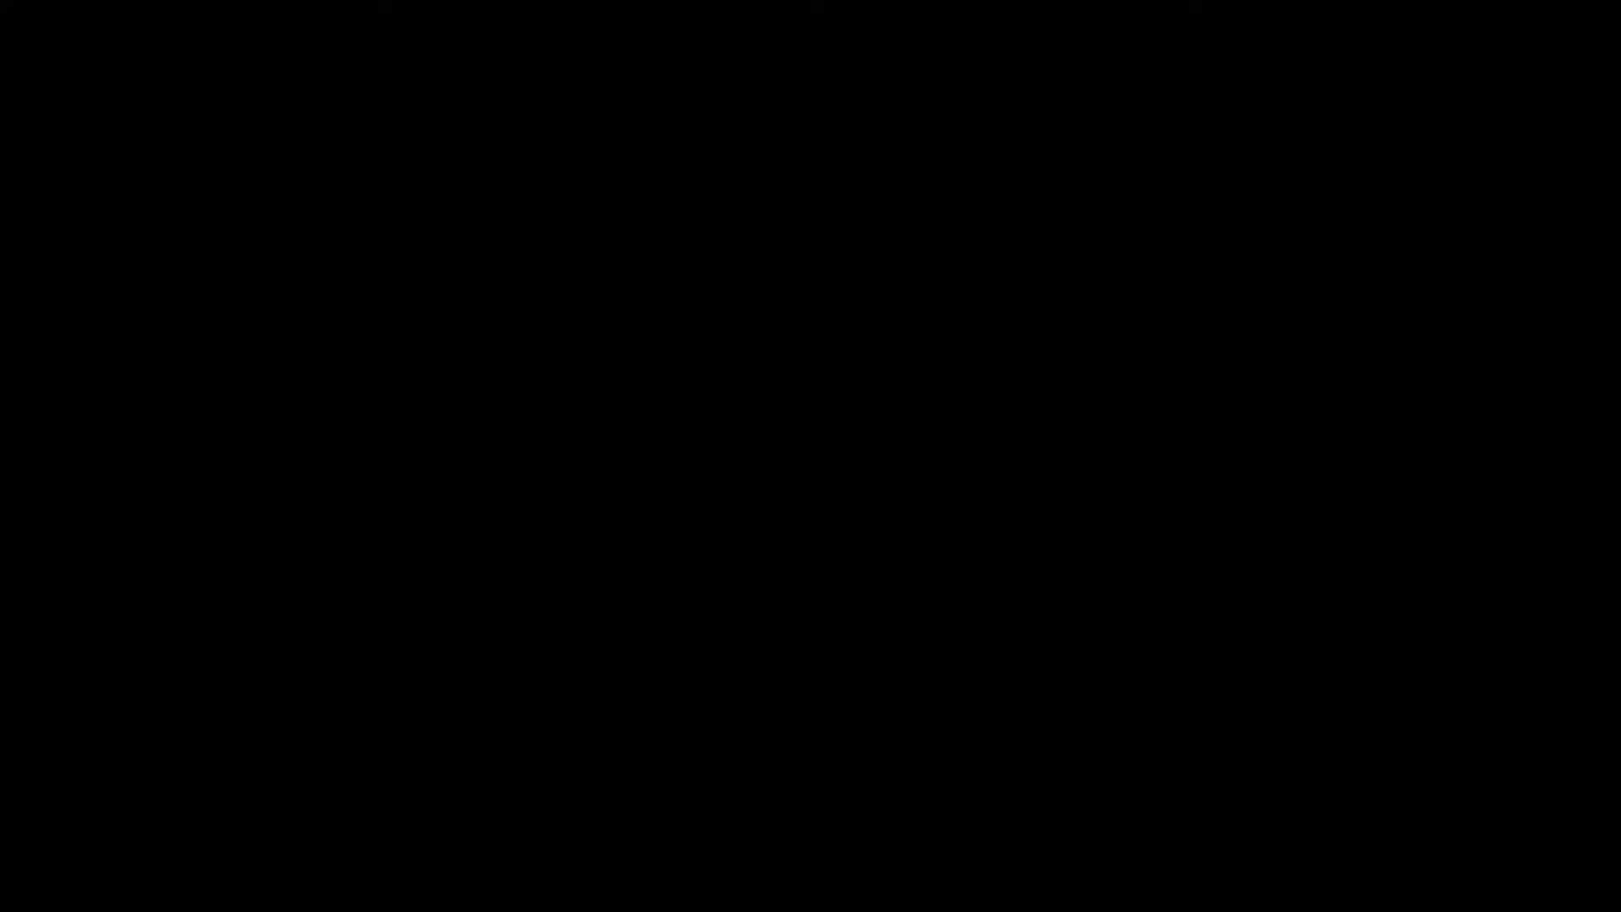
{"action": "left_click", "coordinate": [714, 606]}
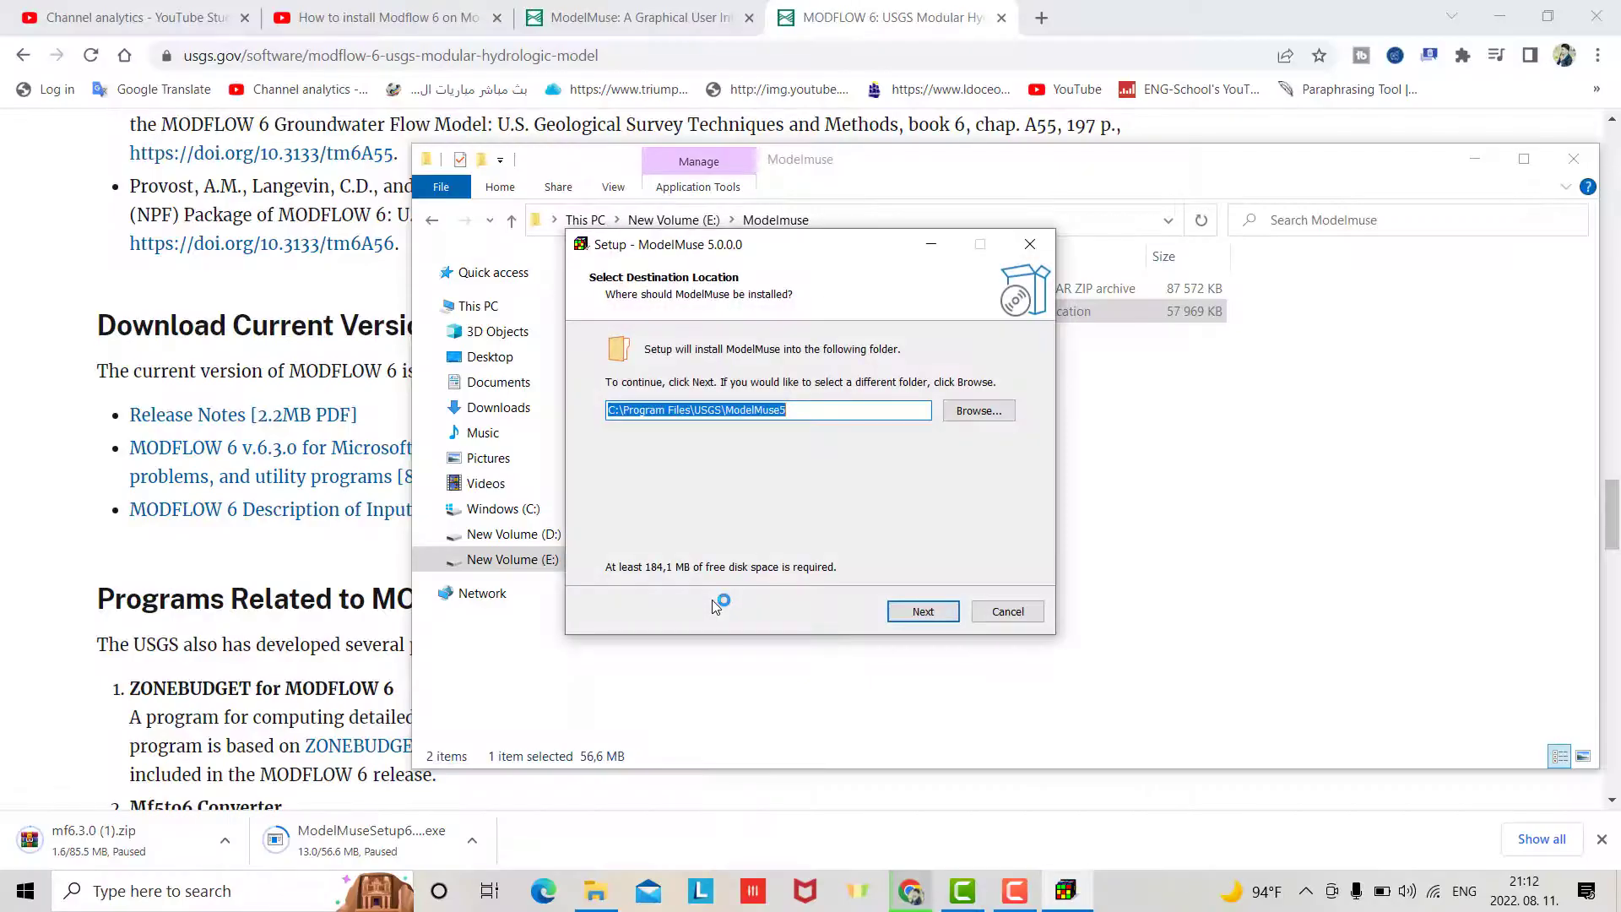
- Install ModelMuse to E:\ModelMuse5 with the desktop shortcut kept
{"action": "key", "text": "alt+r"}
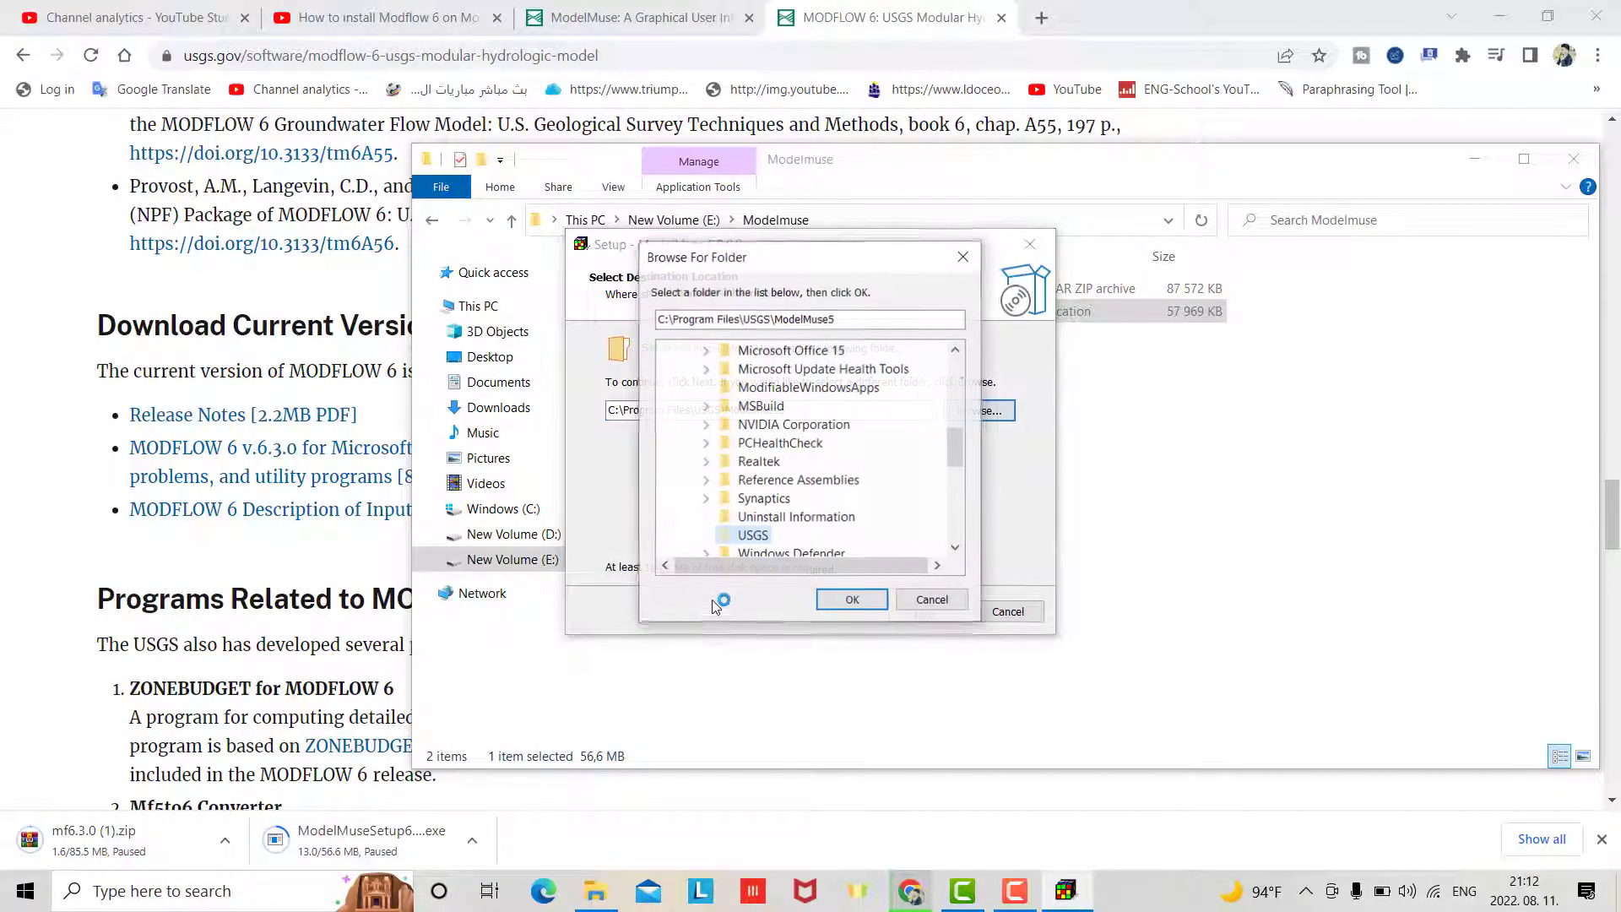
{"action": "key", "text": "Down"}
{"action": "key", "text": "Down"}
{"action": "key", "text": "Down"}
{"action": "key", "text": "Down"}
{"action": "key", "text": "Down"}
{"action": "key", "text": "Down"}
{"action": "key", "text": "Down"}
{"action": "key", "text": "Down"}
{"action": "key", "text": "Down"}
{"action": "key", "text": "Down"}
{"action": "key", "text": "Down"}
{"action": "key", "text": "Down"}
{"action": "key", "text": "Down"}
{"action": "key", "text": "Down"}
{"action": "key", "text": "Down"}
{"action": "key", "text": "Down"}
{"action": "key", "text": "Down"}
{"action": "key", "text": "Down"}
{"action": "key", "text": "Down"}
{"action": "key", "text": "Down"}
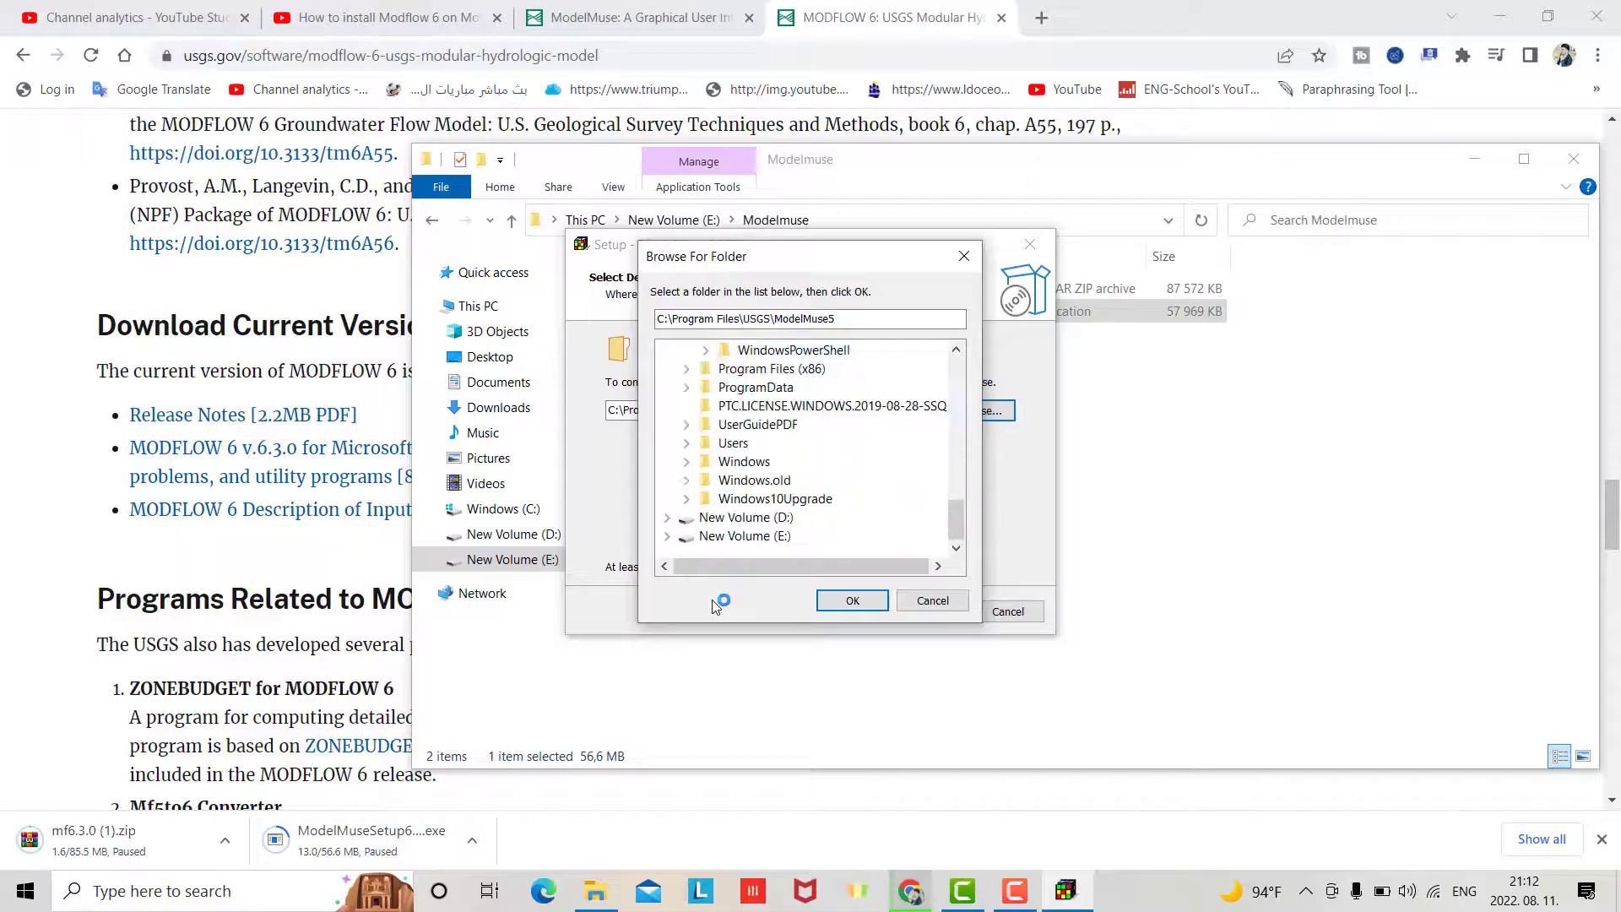
{"action": "key", "text": "Return"}
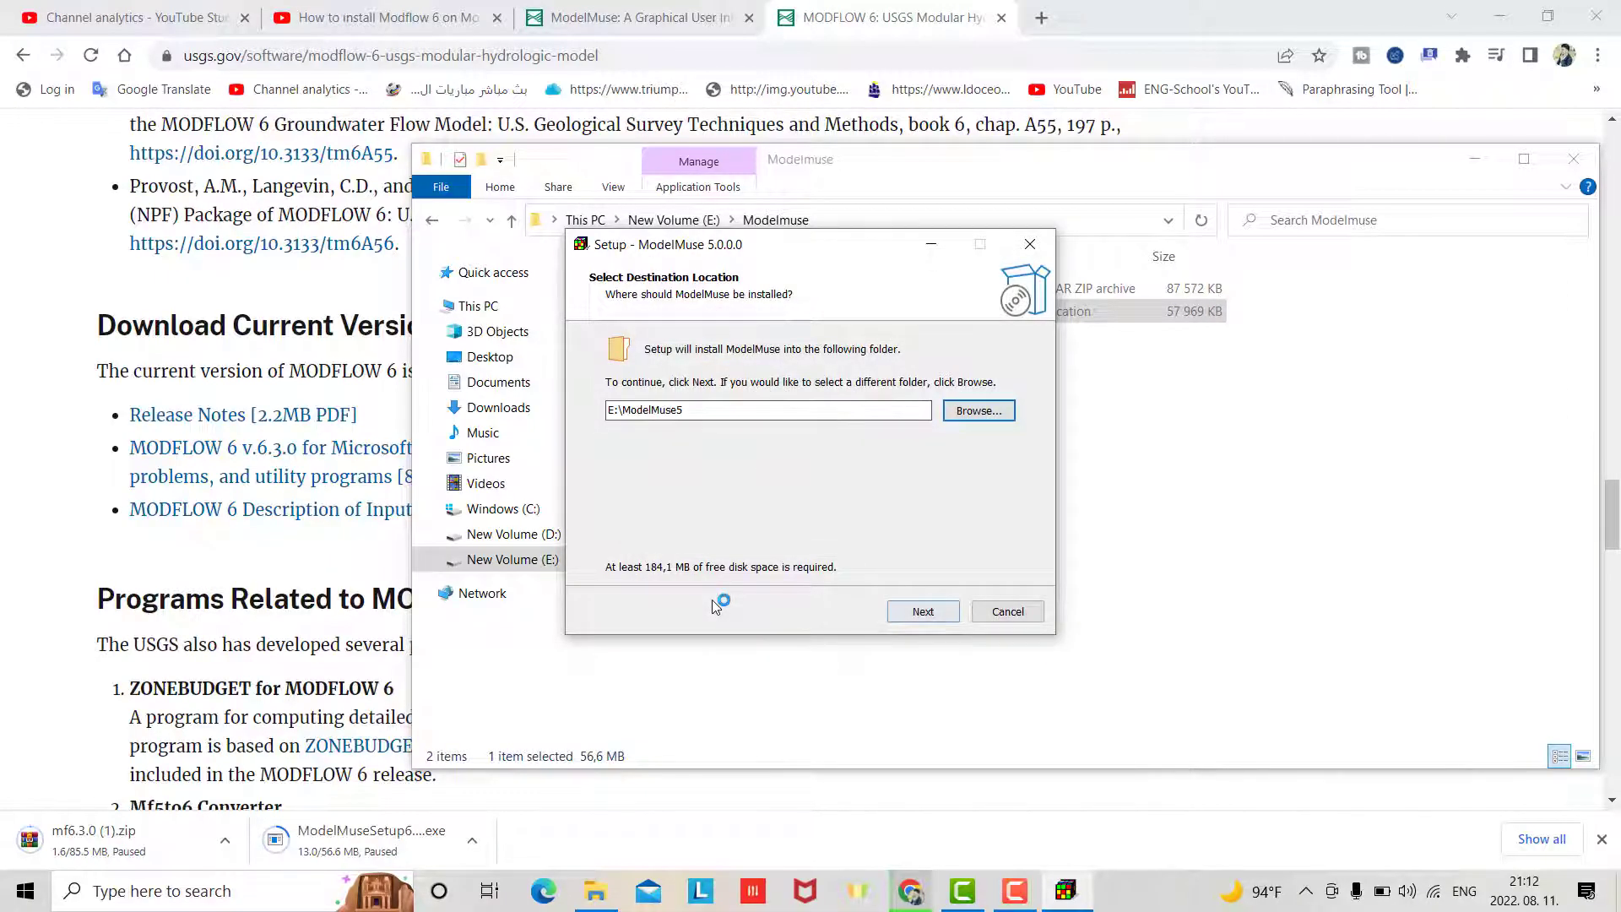
{"action": "key", "text": "alt+n"}
{"action": "key", "text": "alt+n"}
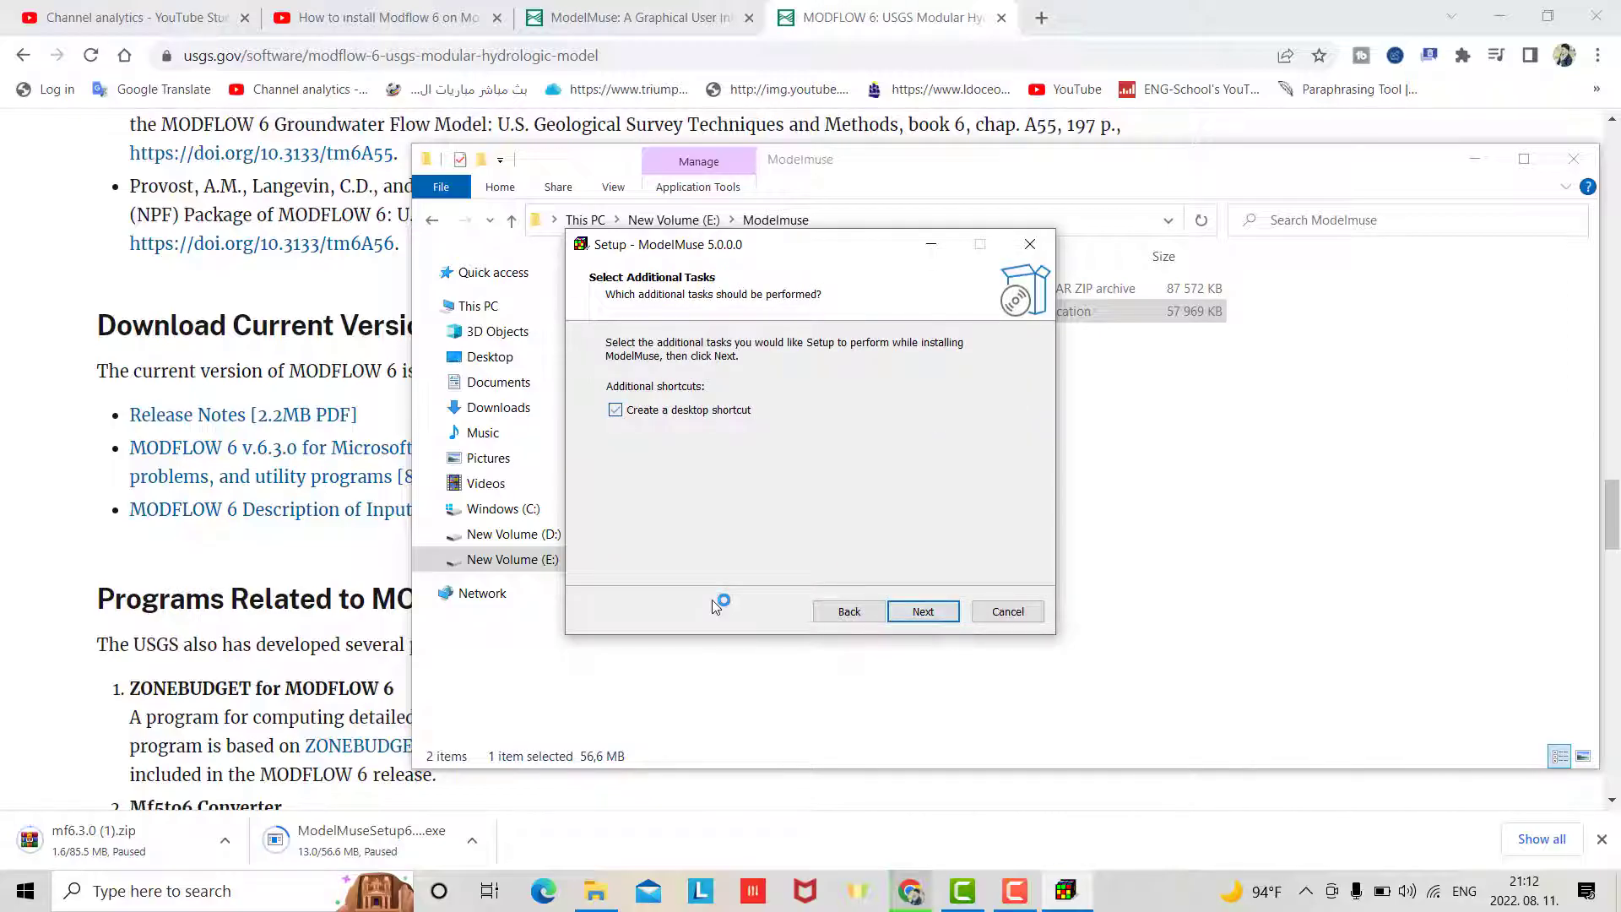
{"action": "key", "text": "alt+n"}
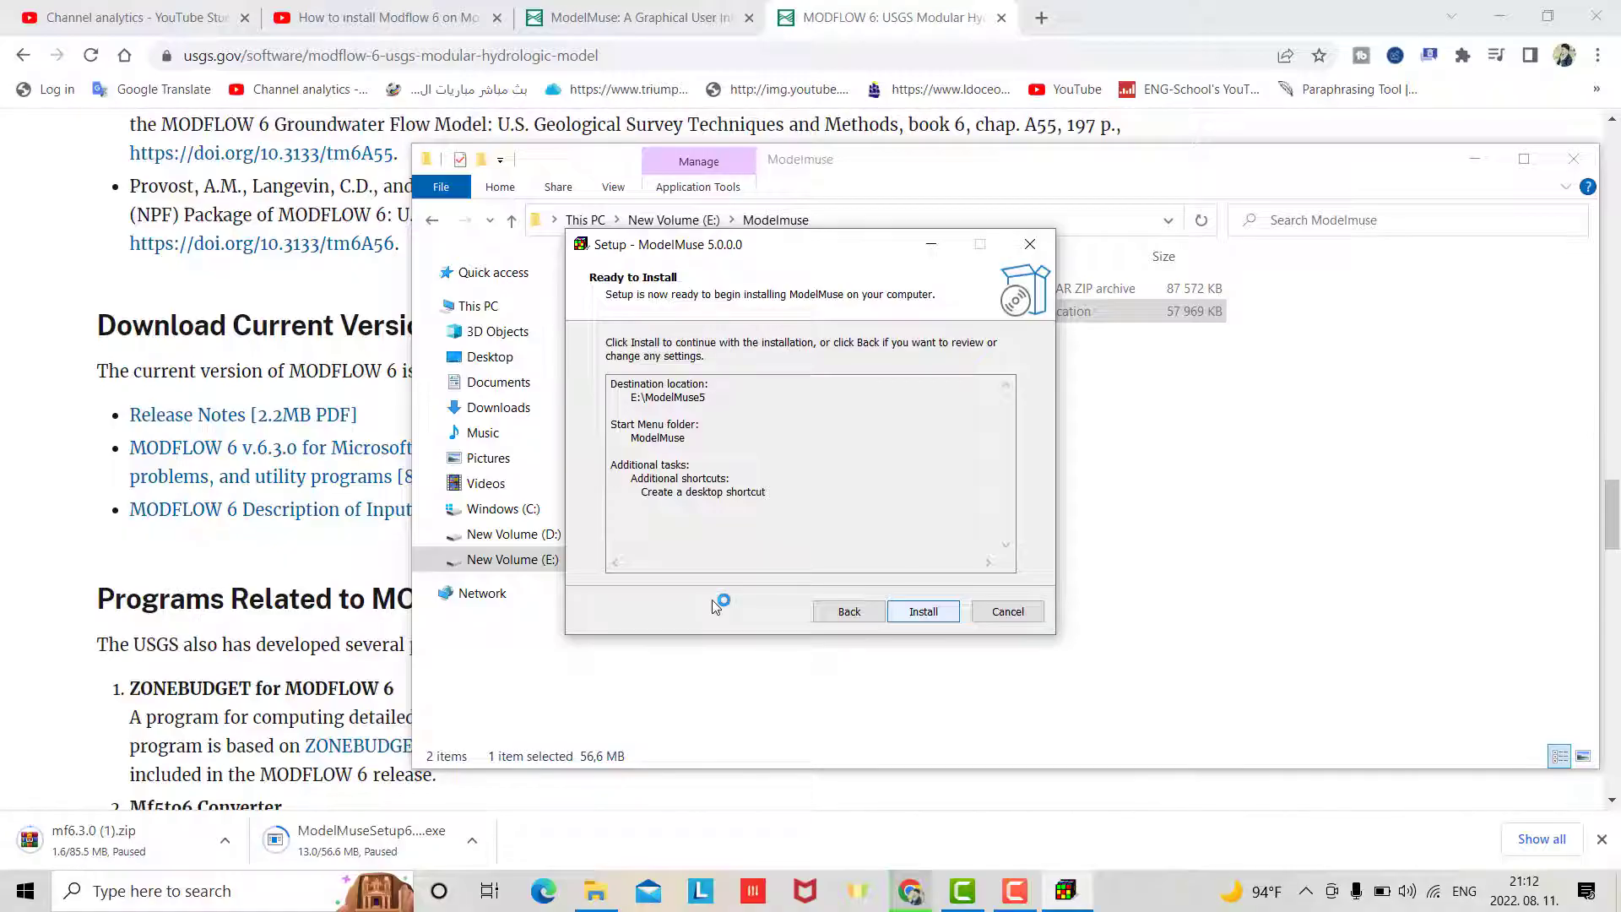
{"action": "key", "text": "Return"}
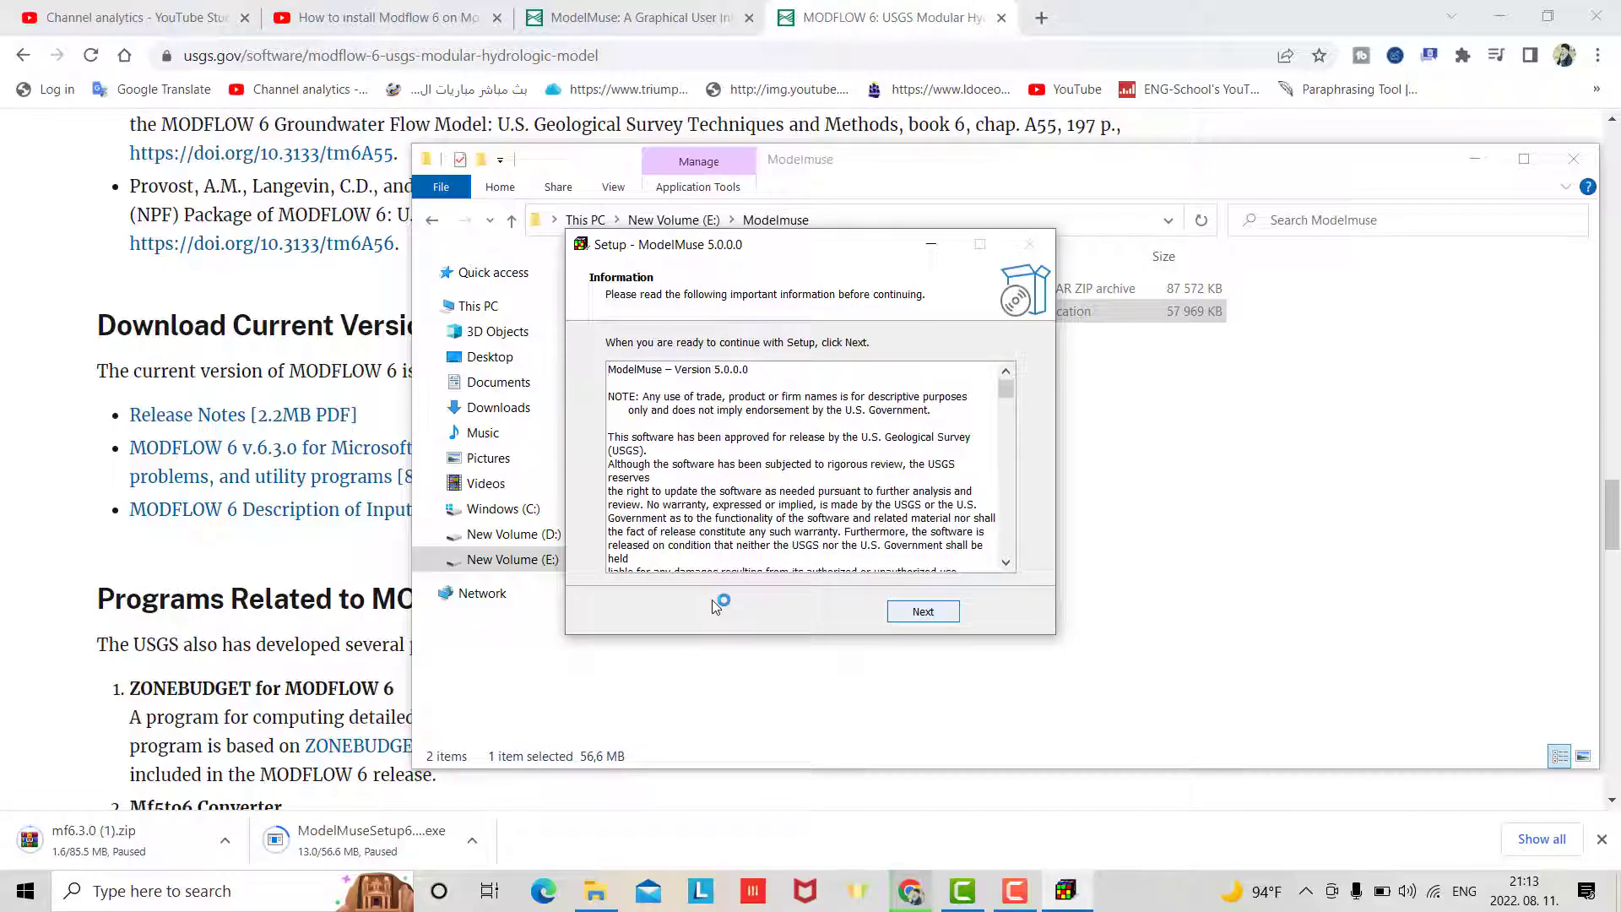
- Skip past the release information and finish setup with Launch ModelMuse enabled
{"action": "scroll", "coordinate": [711, 599], "scroll_direction": "down", "scroll_amount": 10}
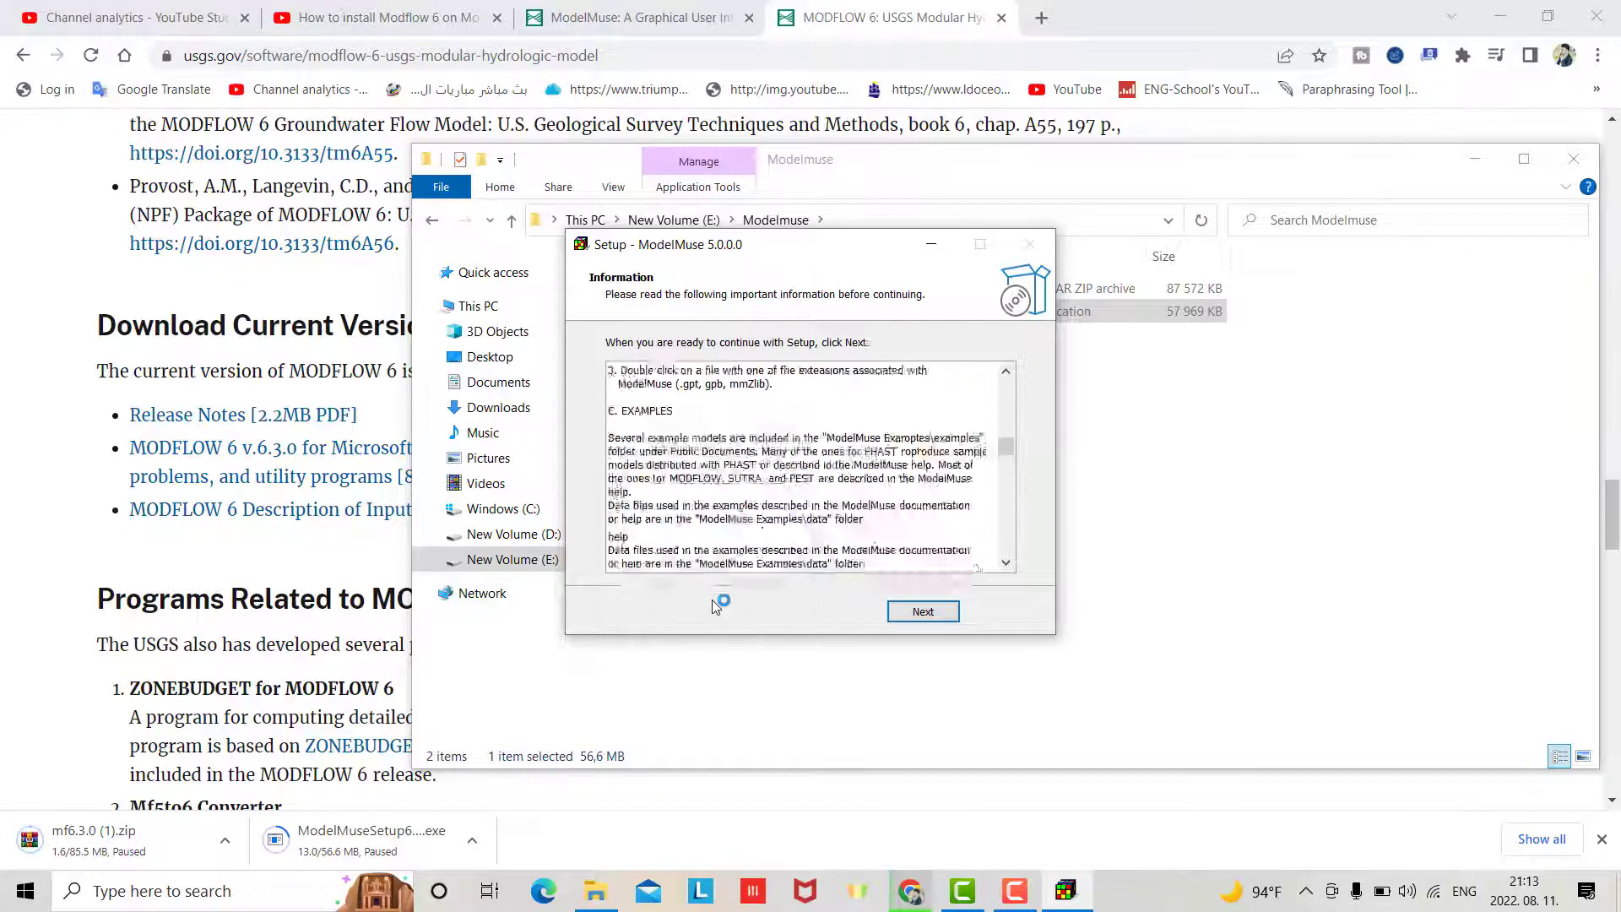
{"action": "scroll", "coordinate": [712, 600], "scroll_direction": "down", "scroll_amount": 15}
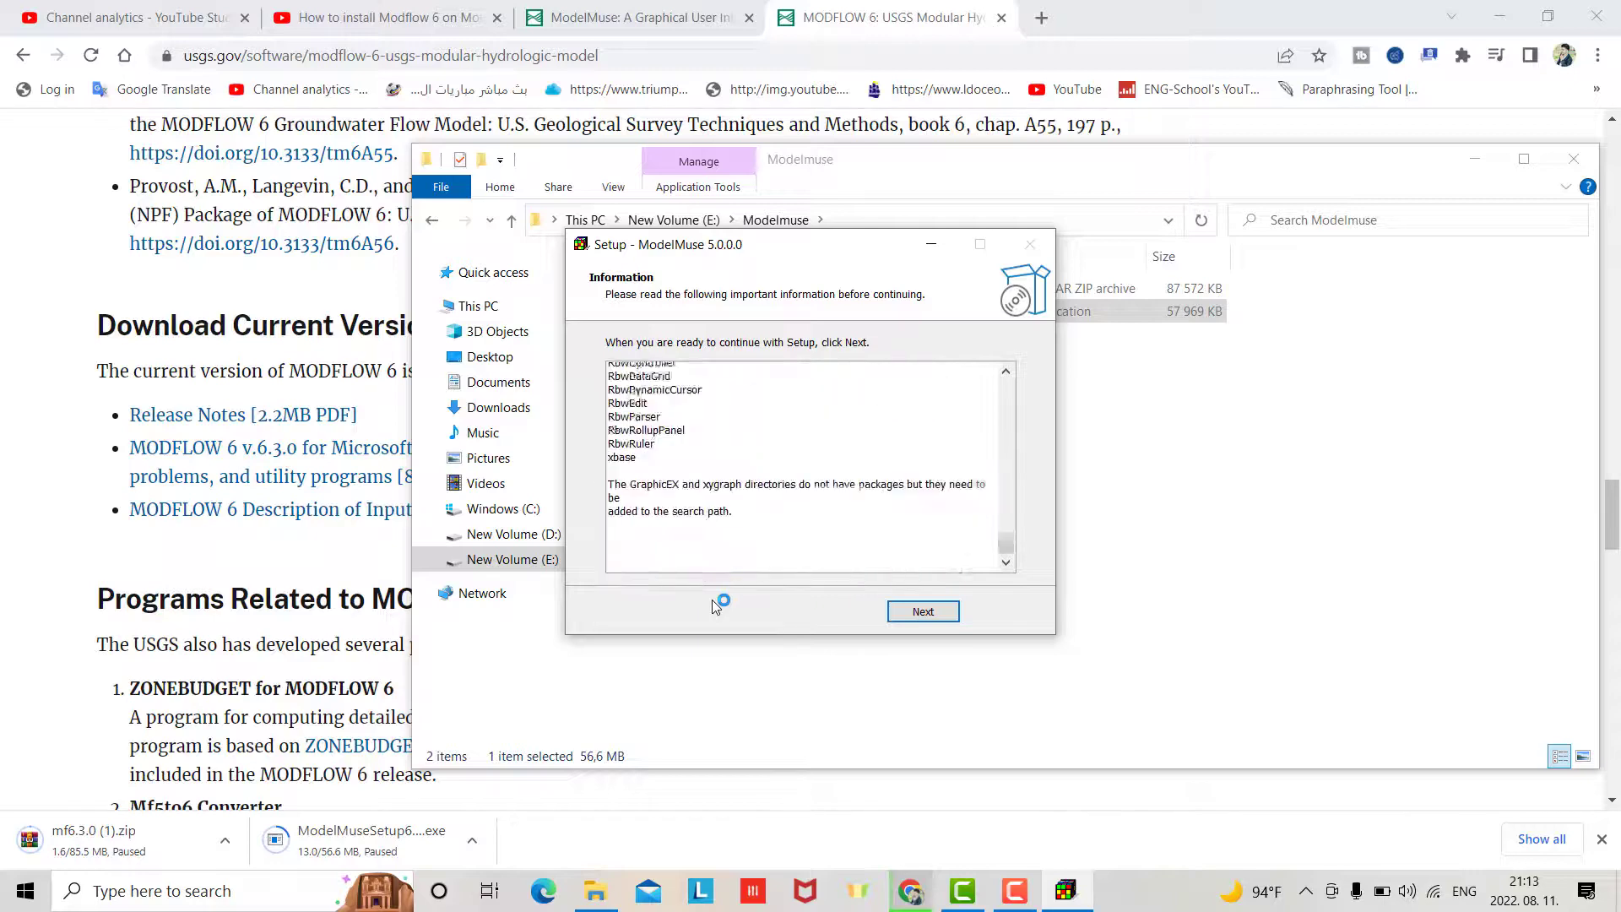
{"action": "key", "text": "Return"}
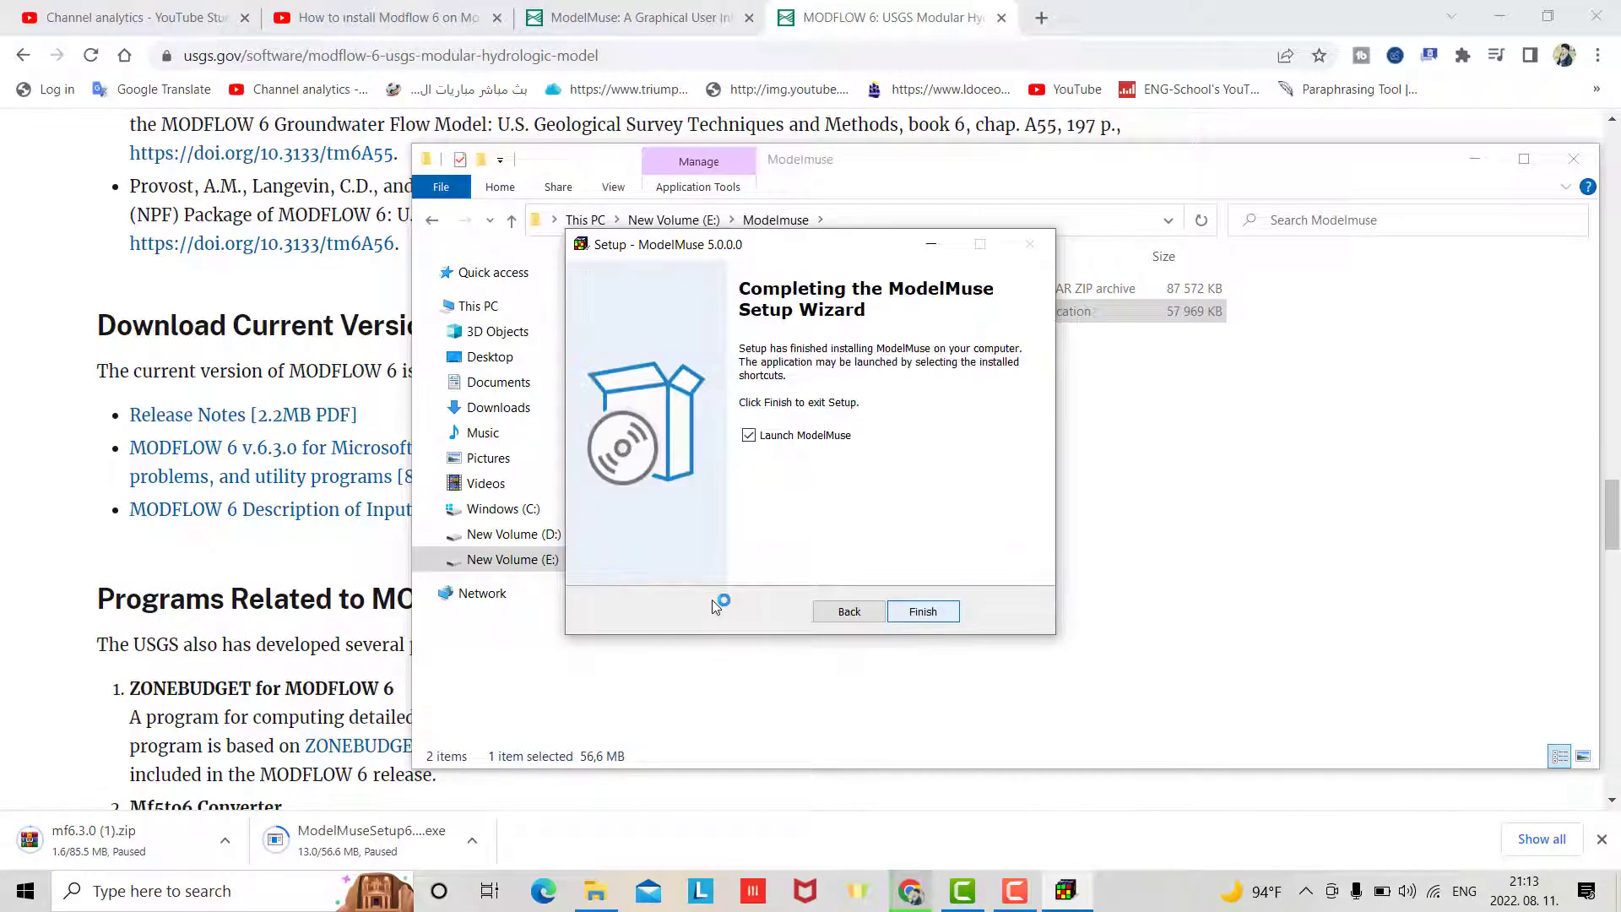
{"action": "key", "text": "Return"}
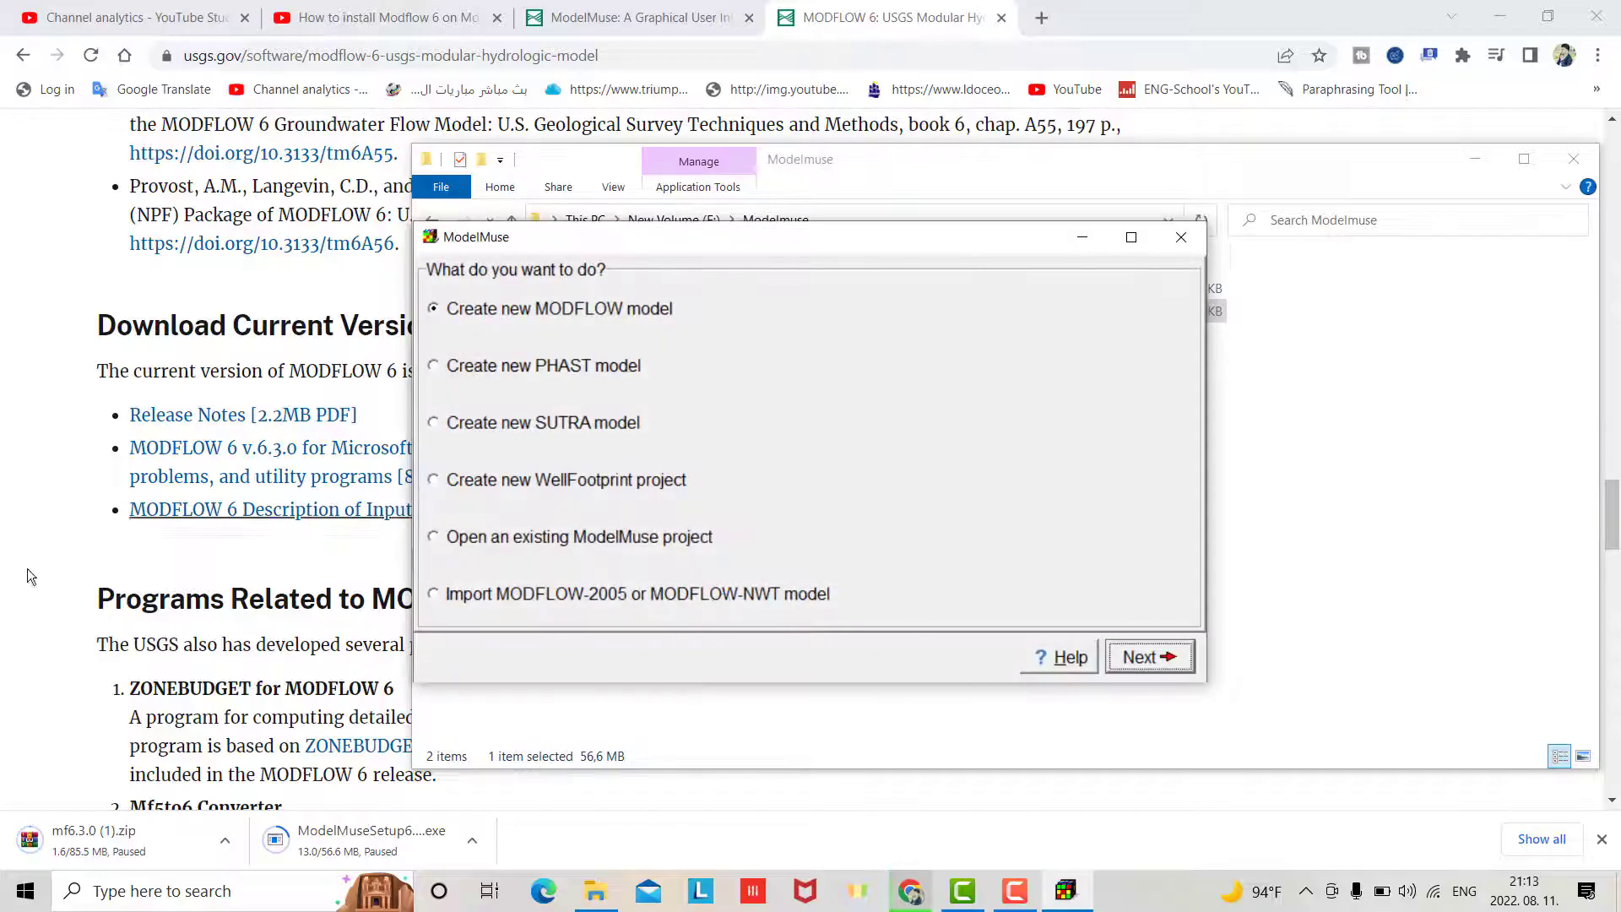
- Extract mf6.3.0.zip into an mf6.3.0 folder inside Modelmuse
{"action": "key", "text": "alt+Tab"}
{"action": "right_click", "coordinate": [657, 288]}
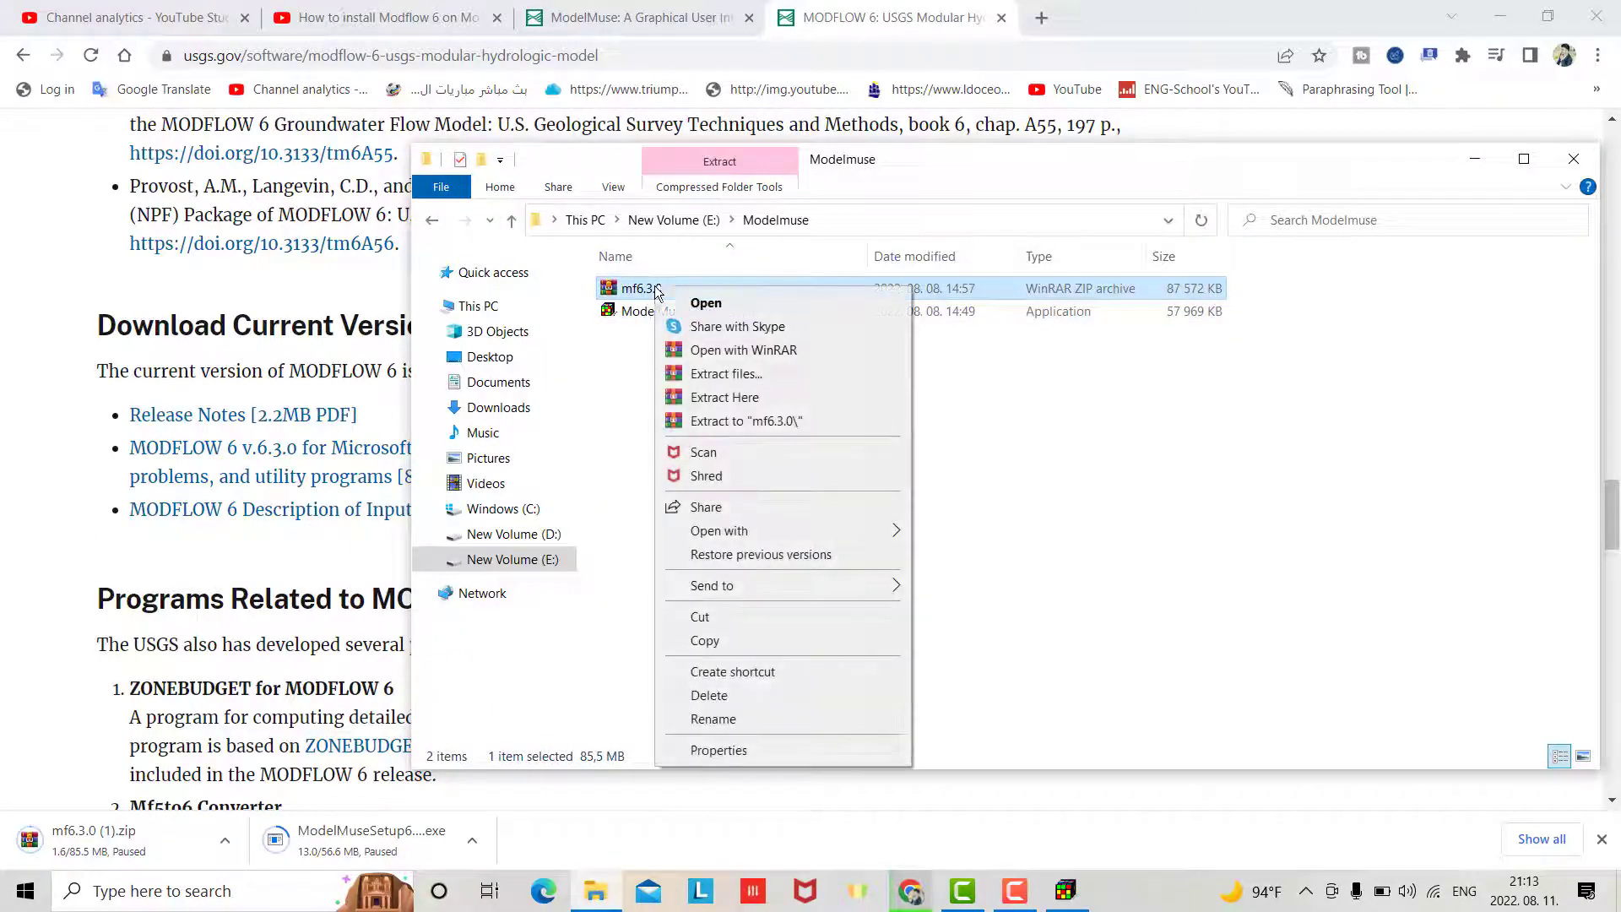
{"action": "left_click", "coordinate": [743, 420]}
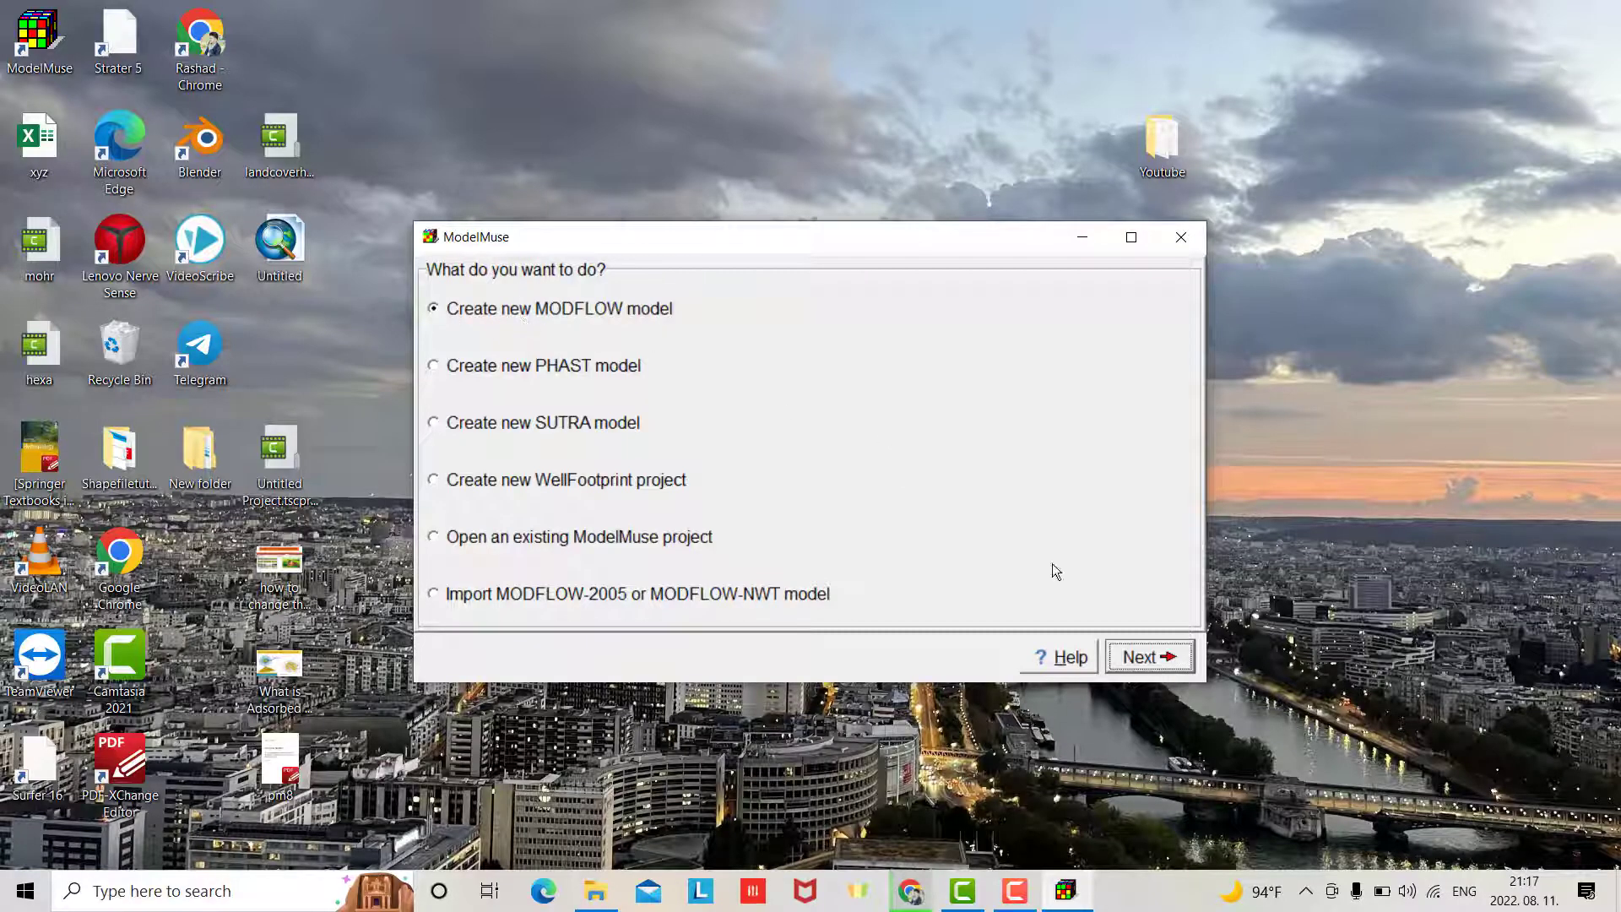
- Create a MODFLOW model with default geo reference and the default 10-by-10, 3-layer grid
{"action": "left_click", "coordinate": [1147, 654]}
{"action": "left_click", "coordinate": [1146, 652]}
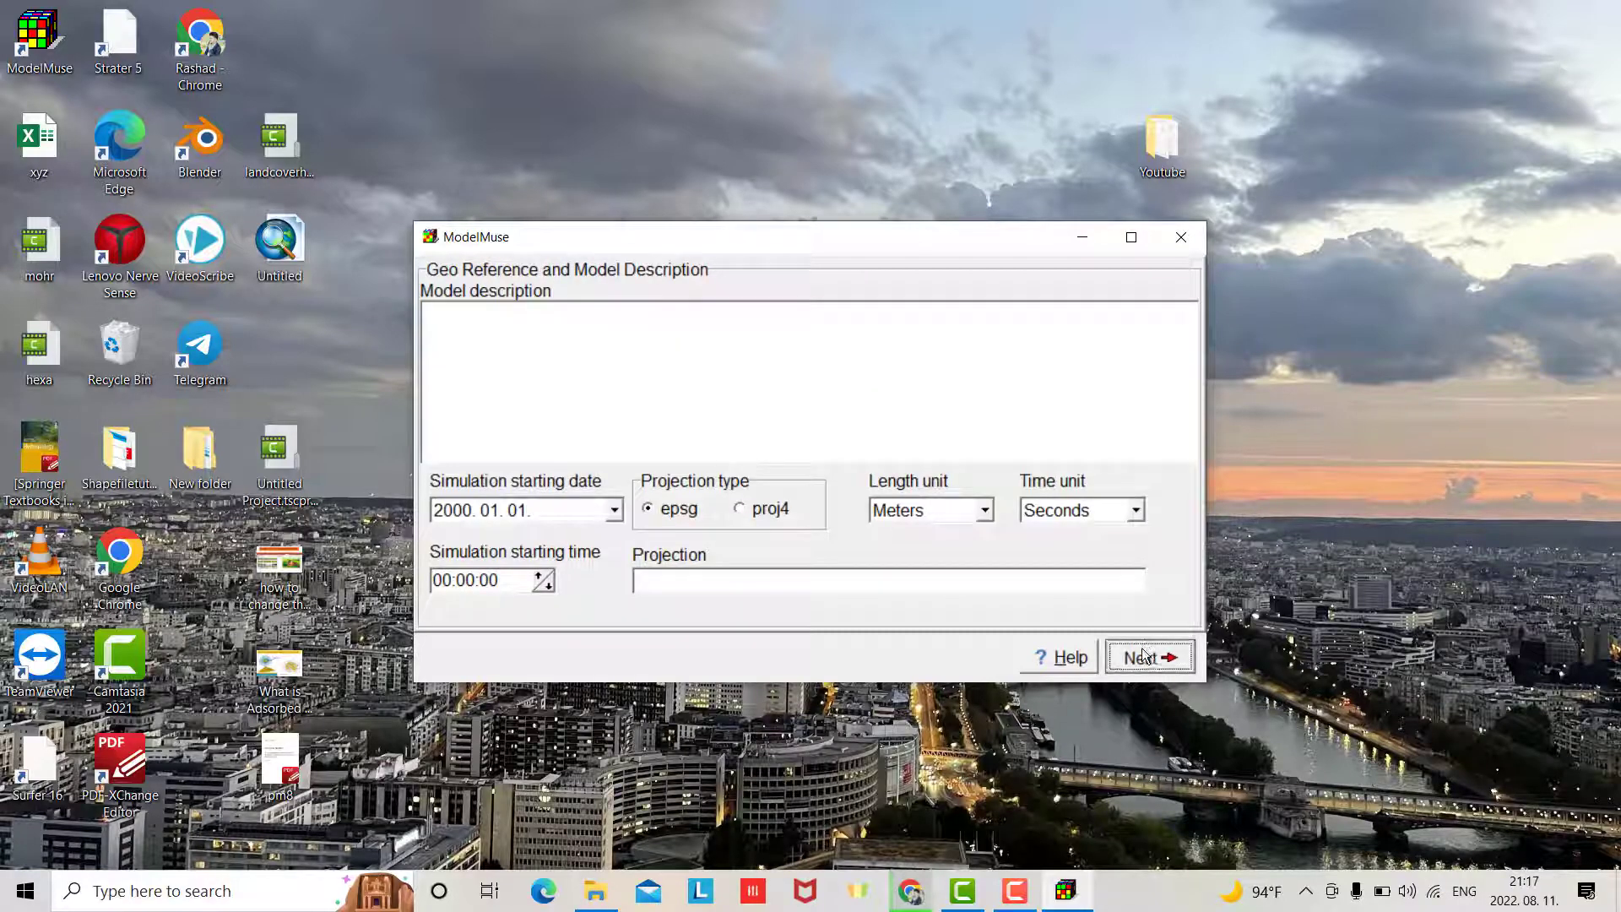
{"action": "left_click", "coordinate": [1147, 658]}
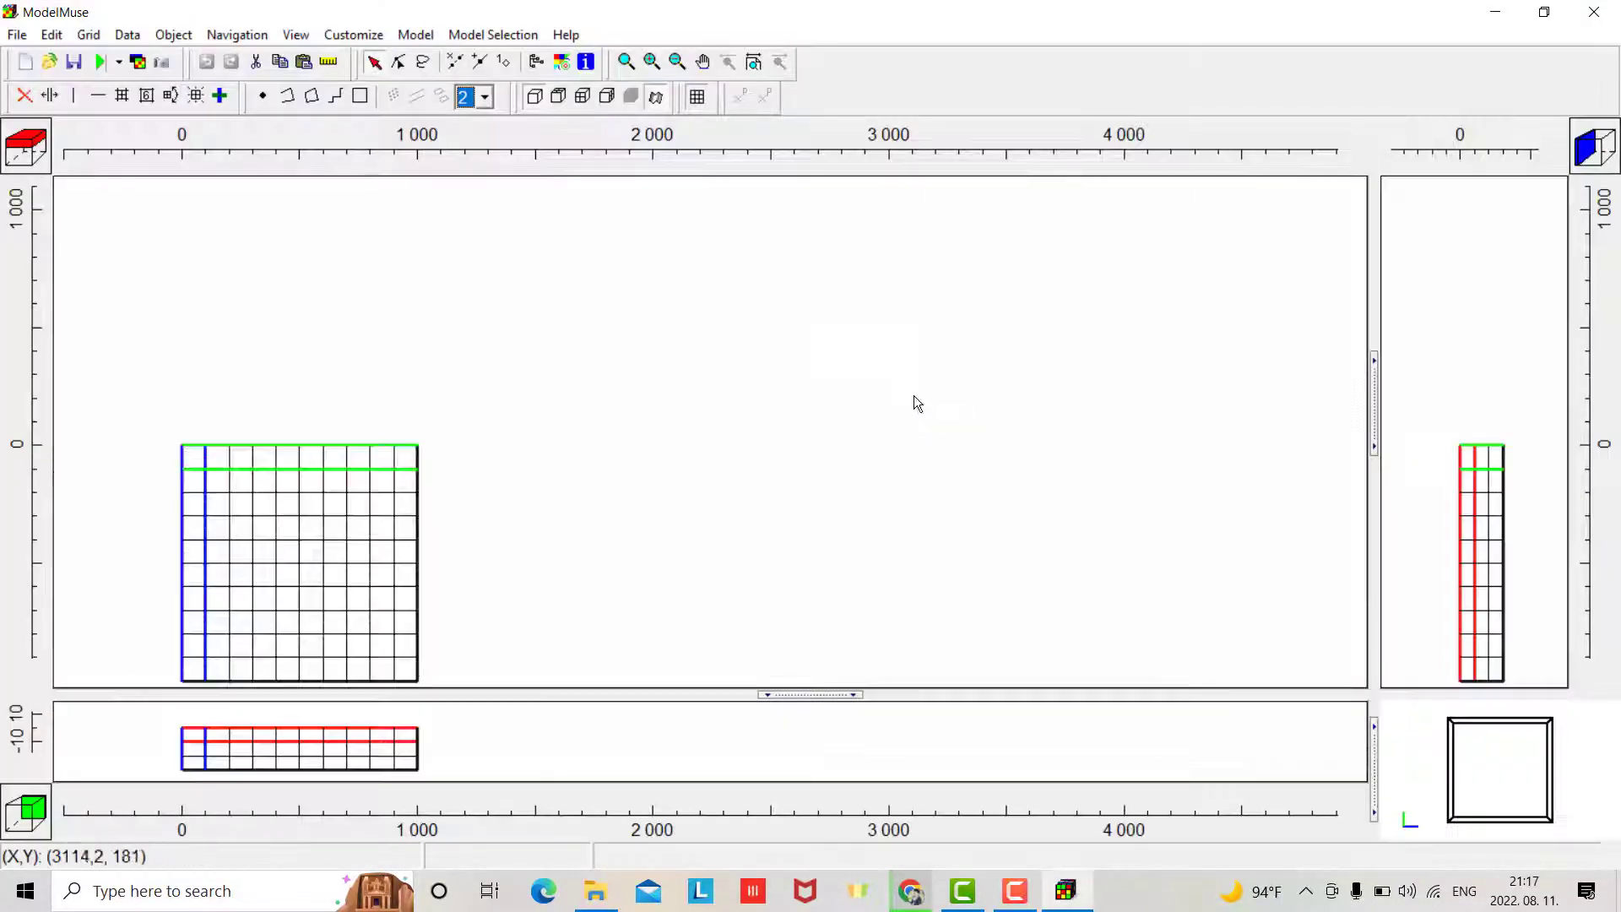
{"action": "left_click", "coordinate": [1286, 57]}
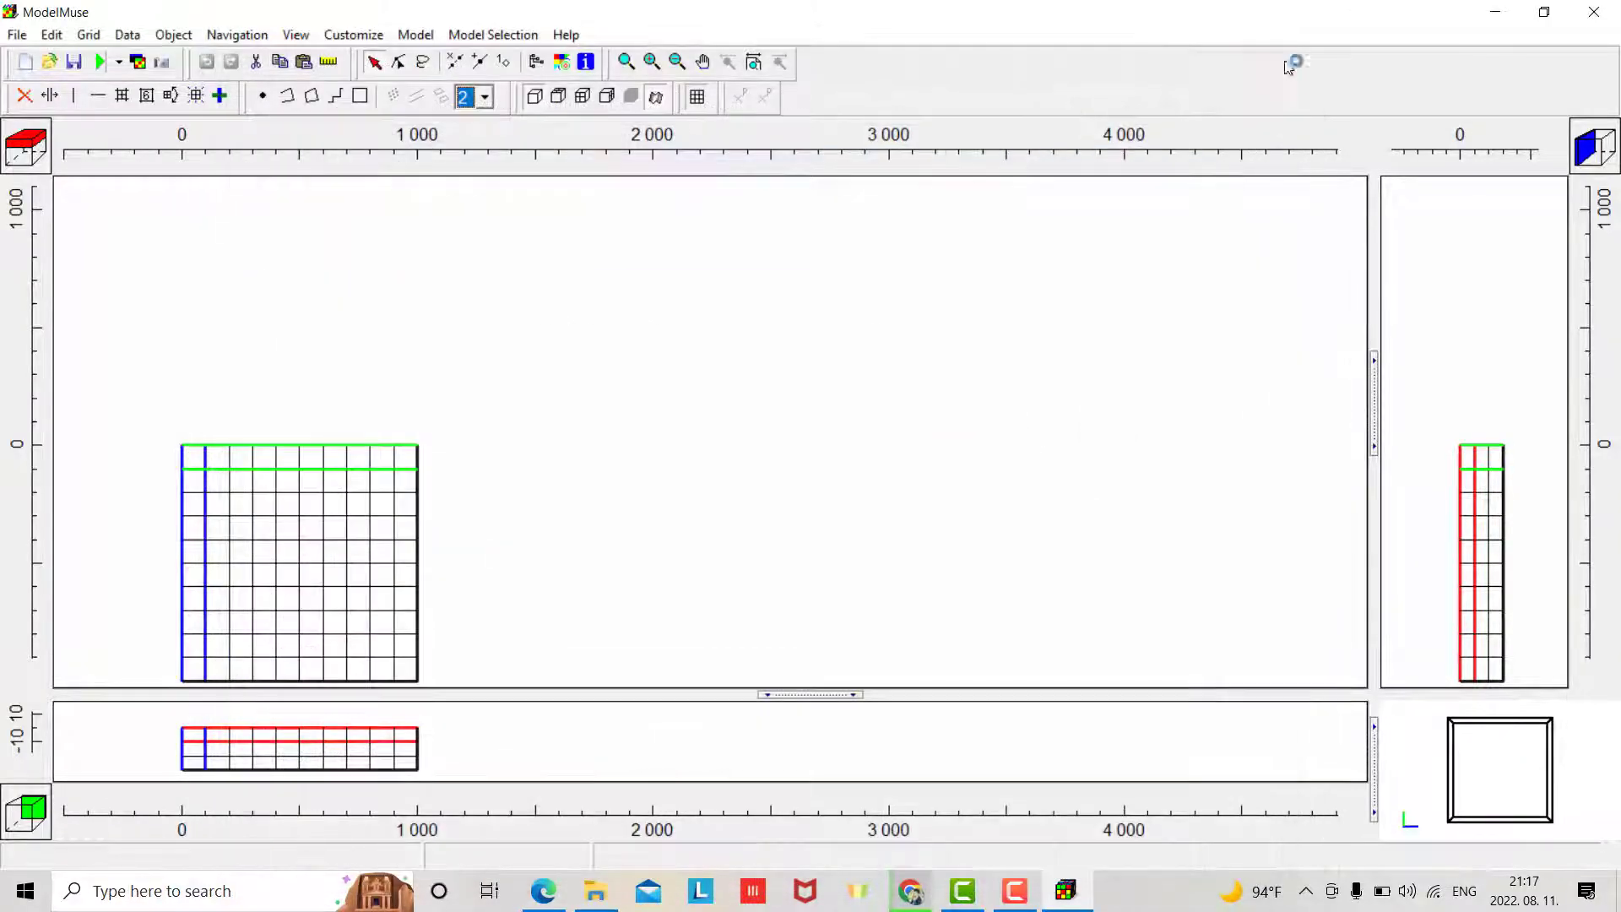
- In MODFLOW Program Locations, browse for the Modflow 6 program on New Volume (E:)
{"action": "left_click", "coordinate": [417, 36]}
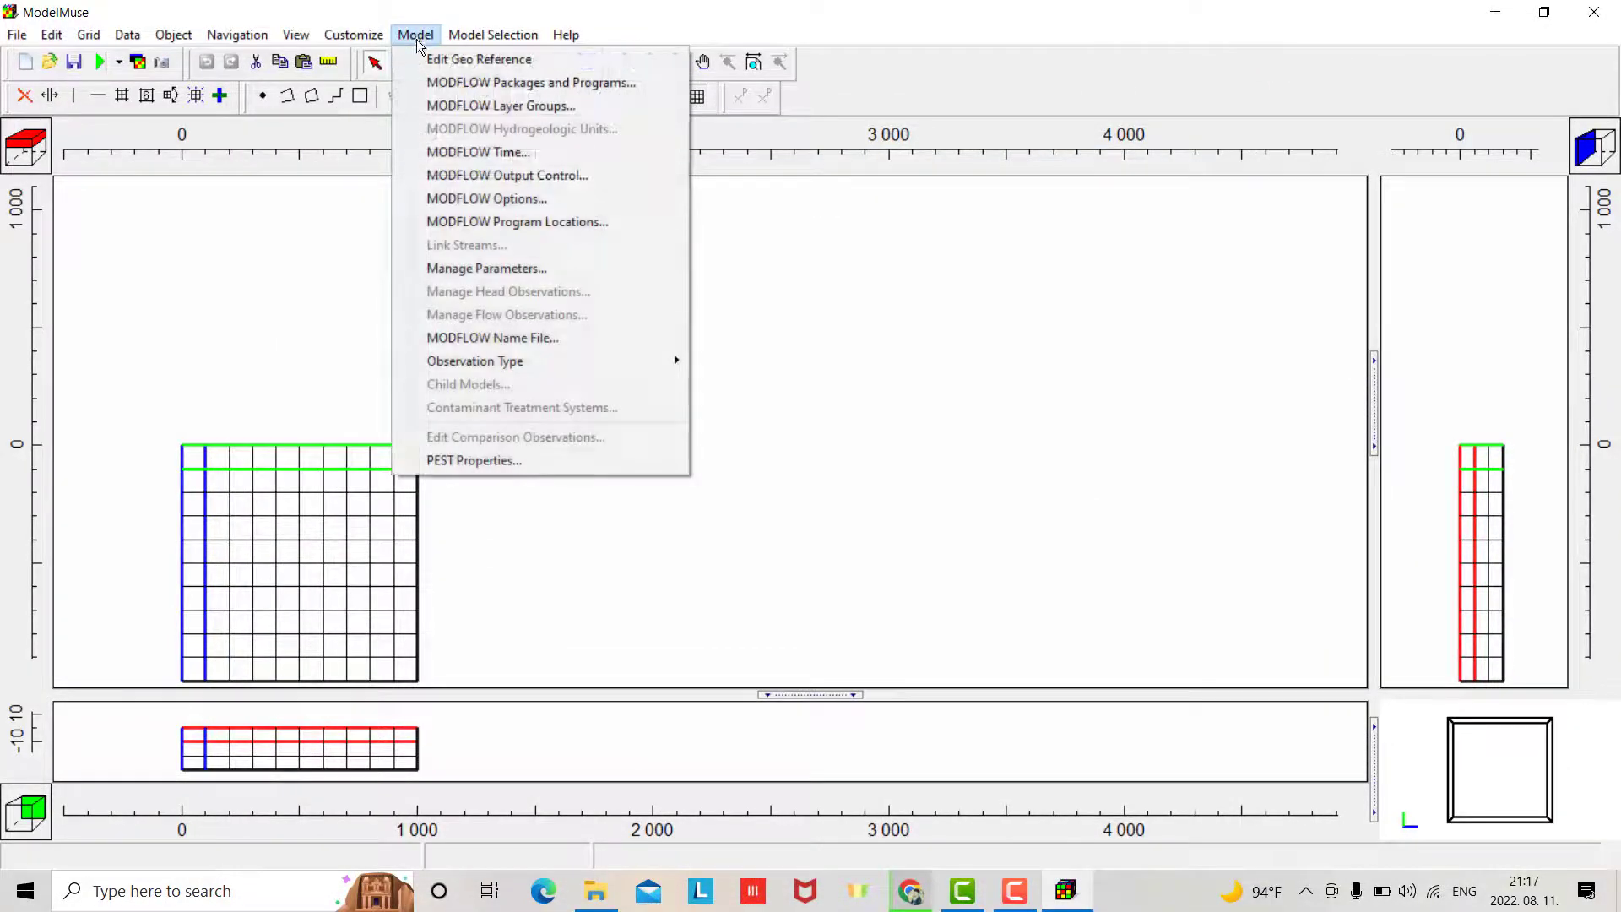
{"action": "left_click", "coordinate": [502, 223]}
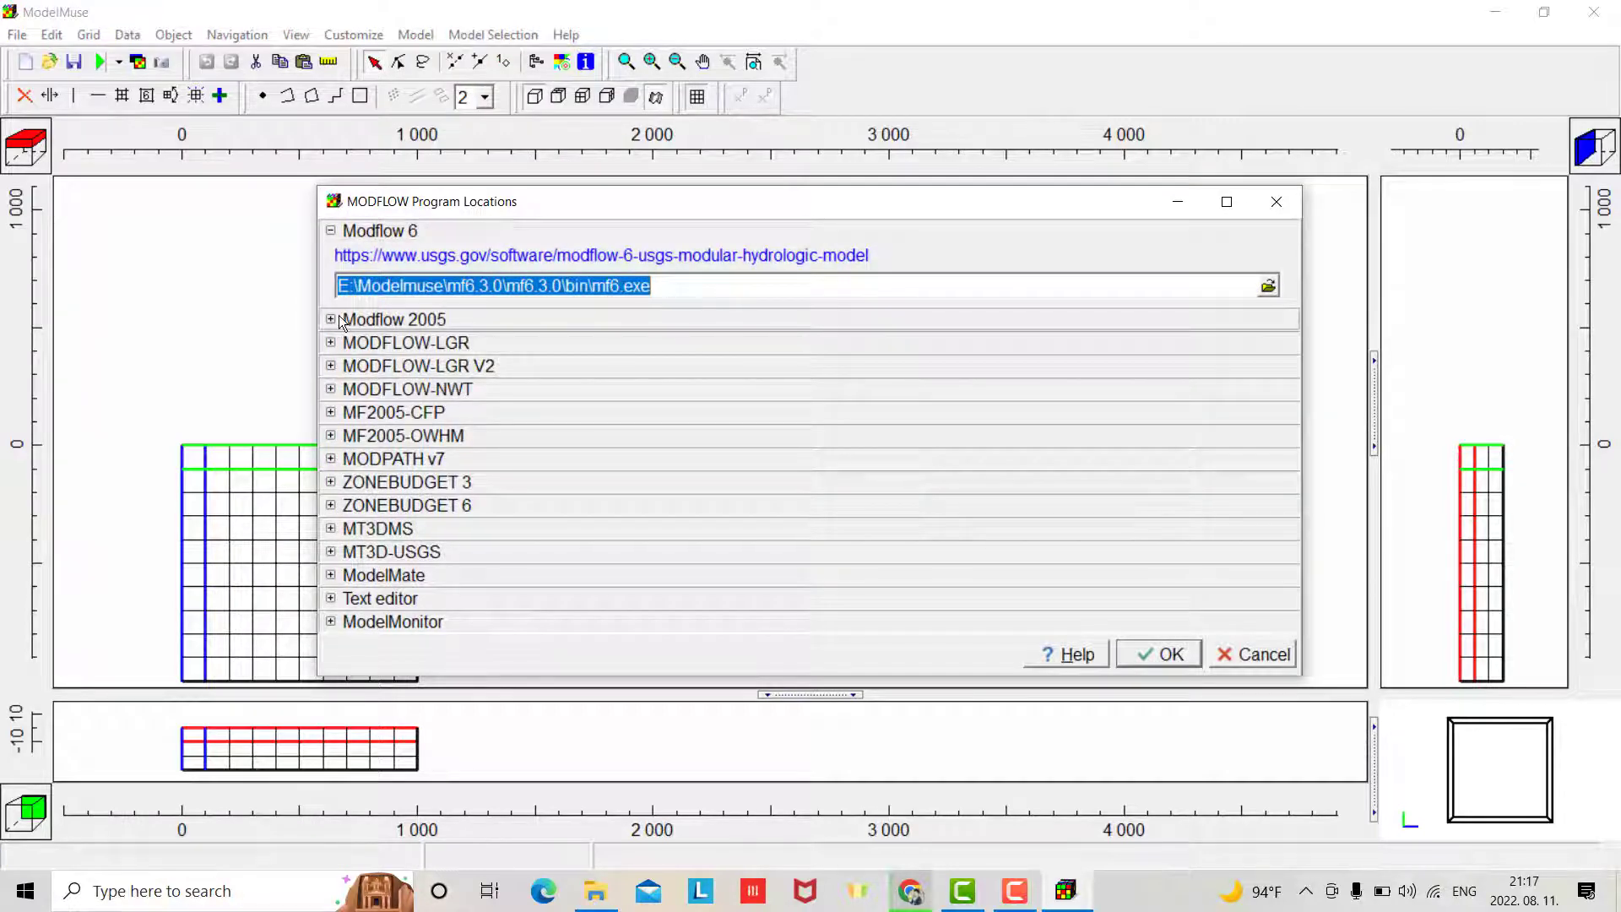
{"action": "left_click", "coordinate": [1269, 288]}
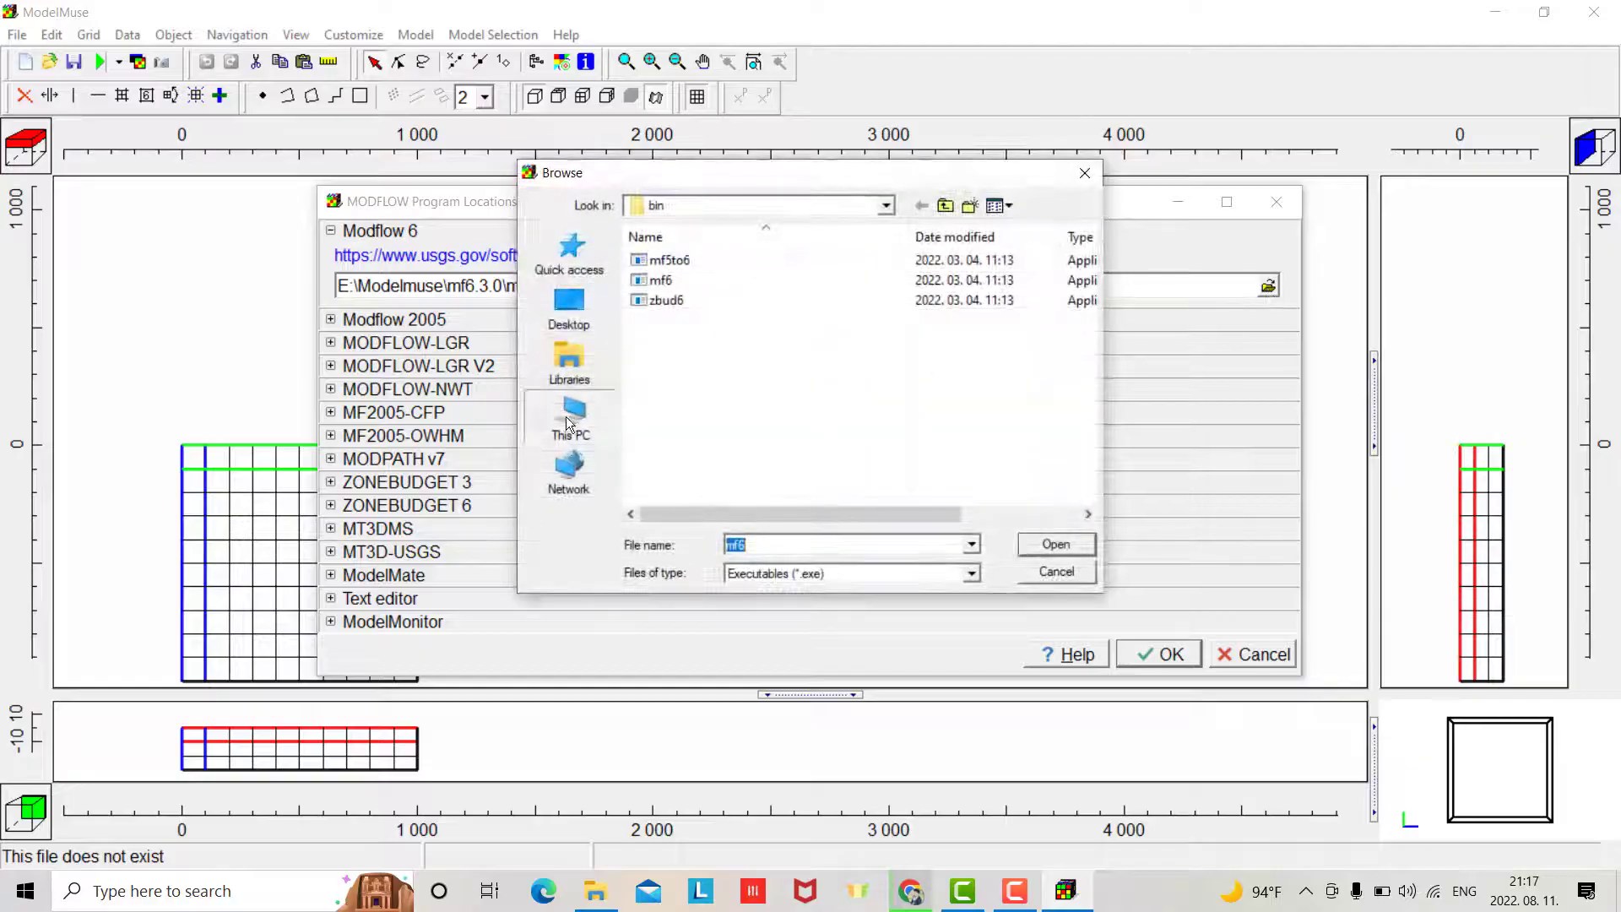
{"action": "left_click", "coordinate": [569, 424]}
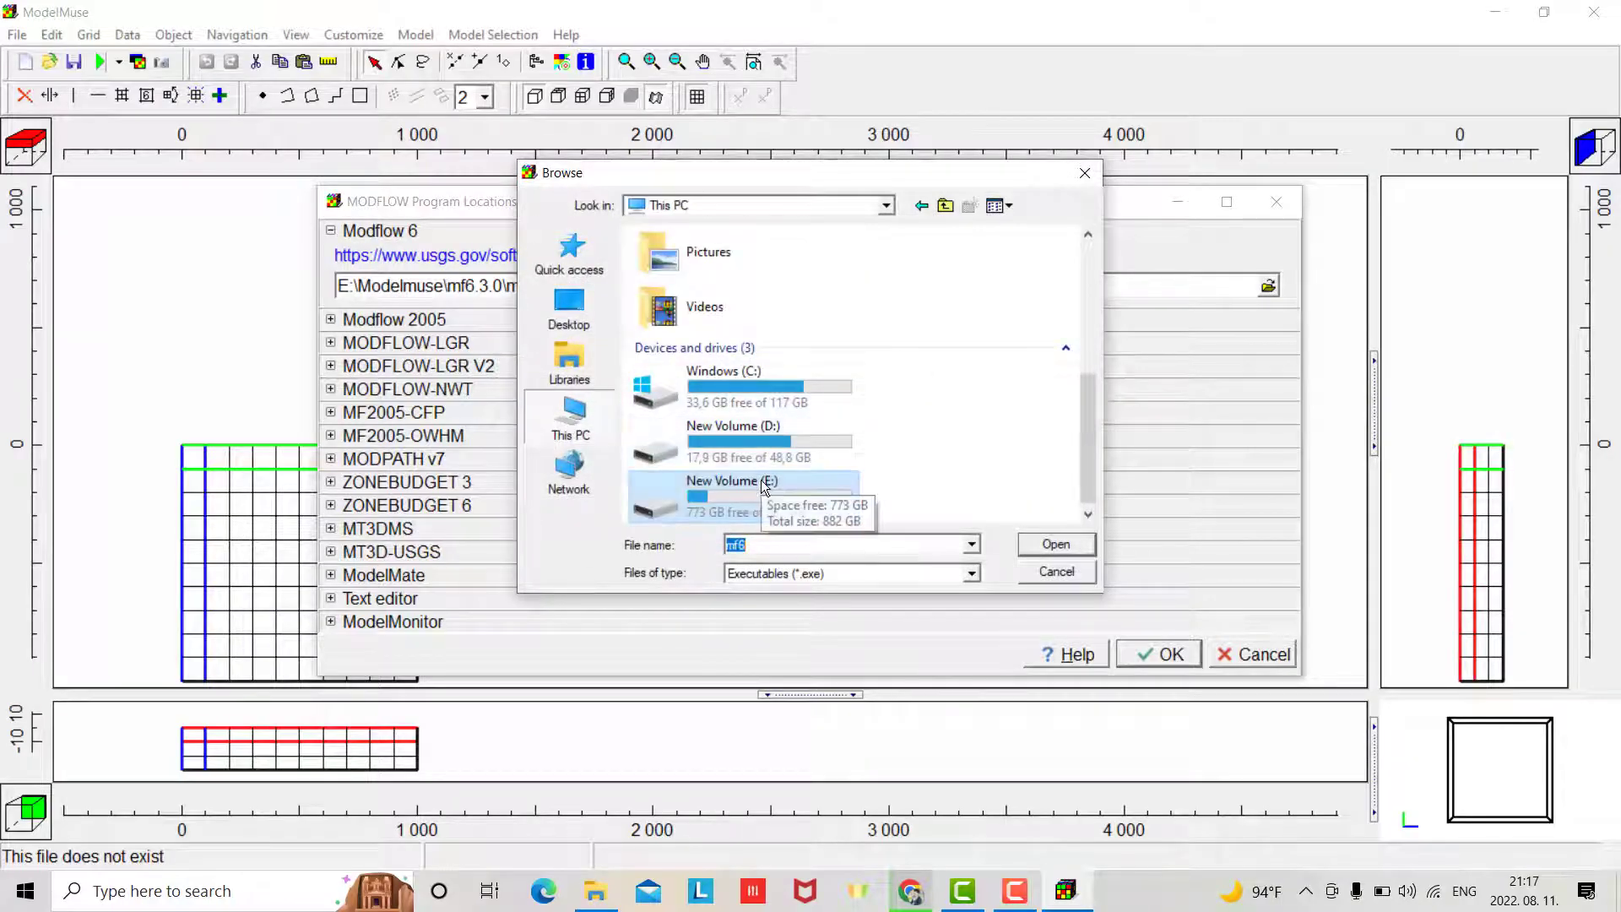
{"action": "double_click", "coordinate": [765, 481]}
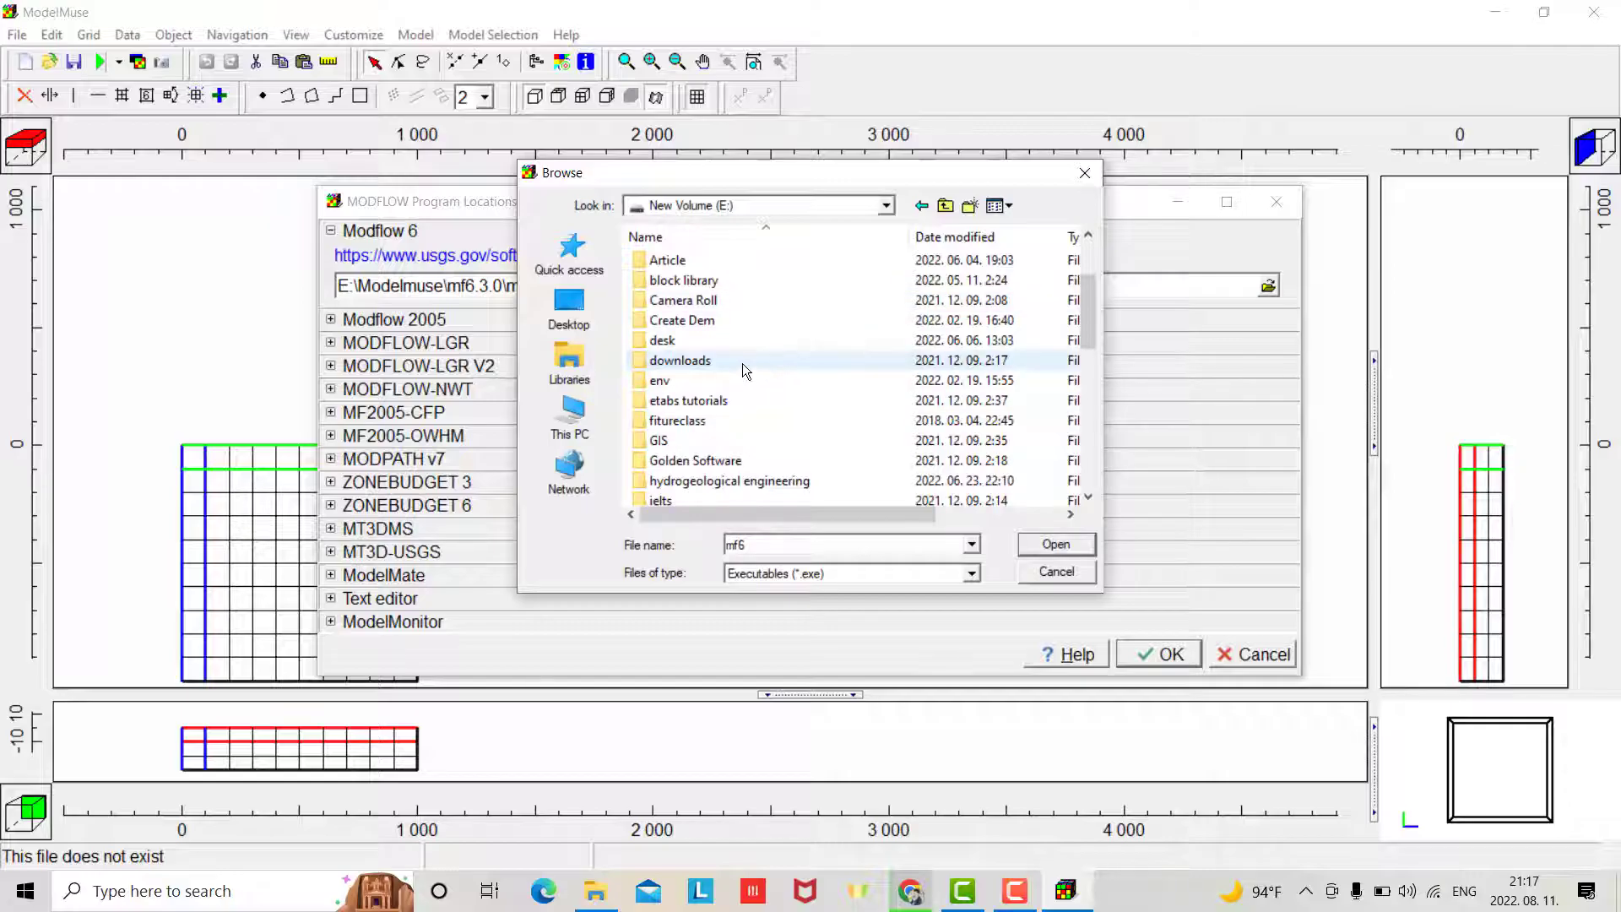
- Select E:\Modelmuse\mf6.3.0\mf6.3.0\bin\mf6.exe as the MODFLOW 6 program
{"action": "scroll", "coordinate": [738, 362], "scroll_direction": "down", "scroll_amount": 2}
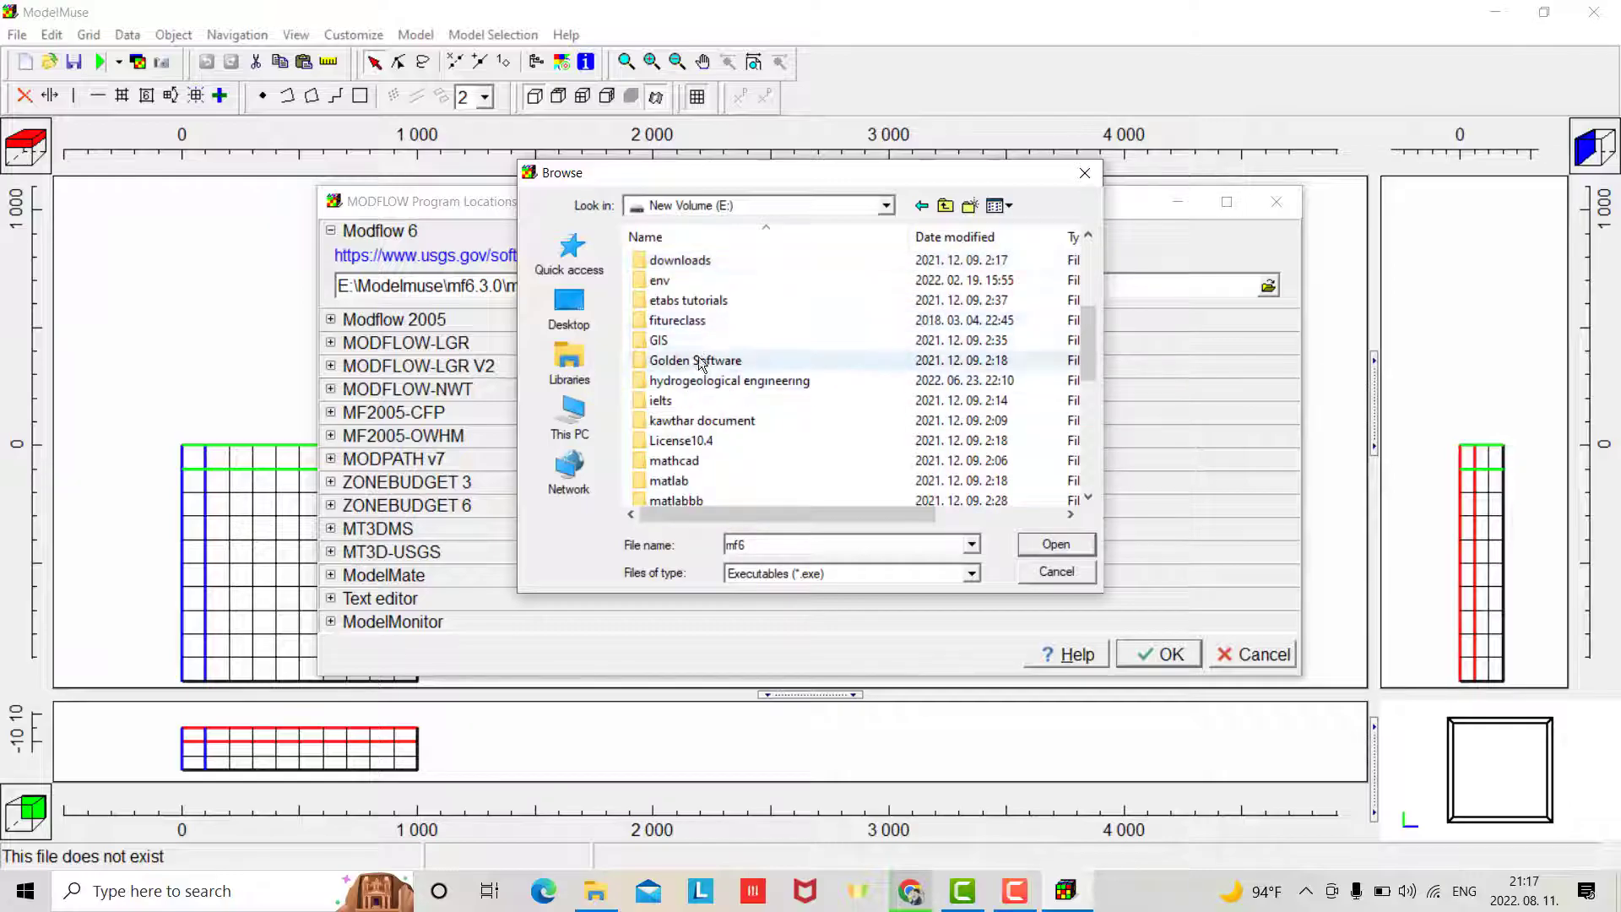
{"action": "scroll", "coordinate": [700, 363], "scroll_direction": "down", "scroll_amount": 2}
{"action": "double_click", "coordinate": [714, 419]}
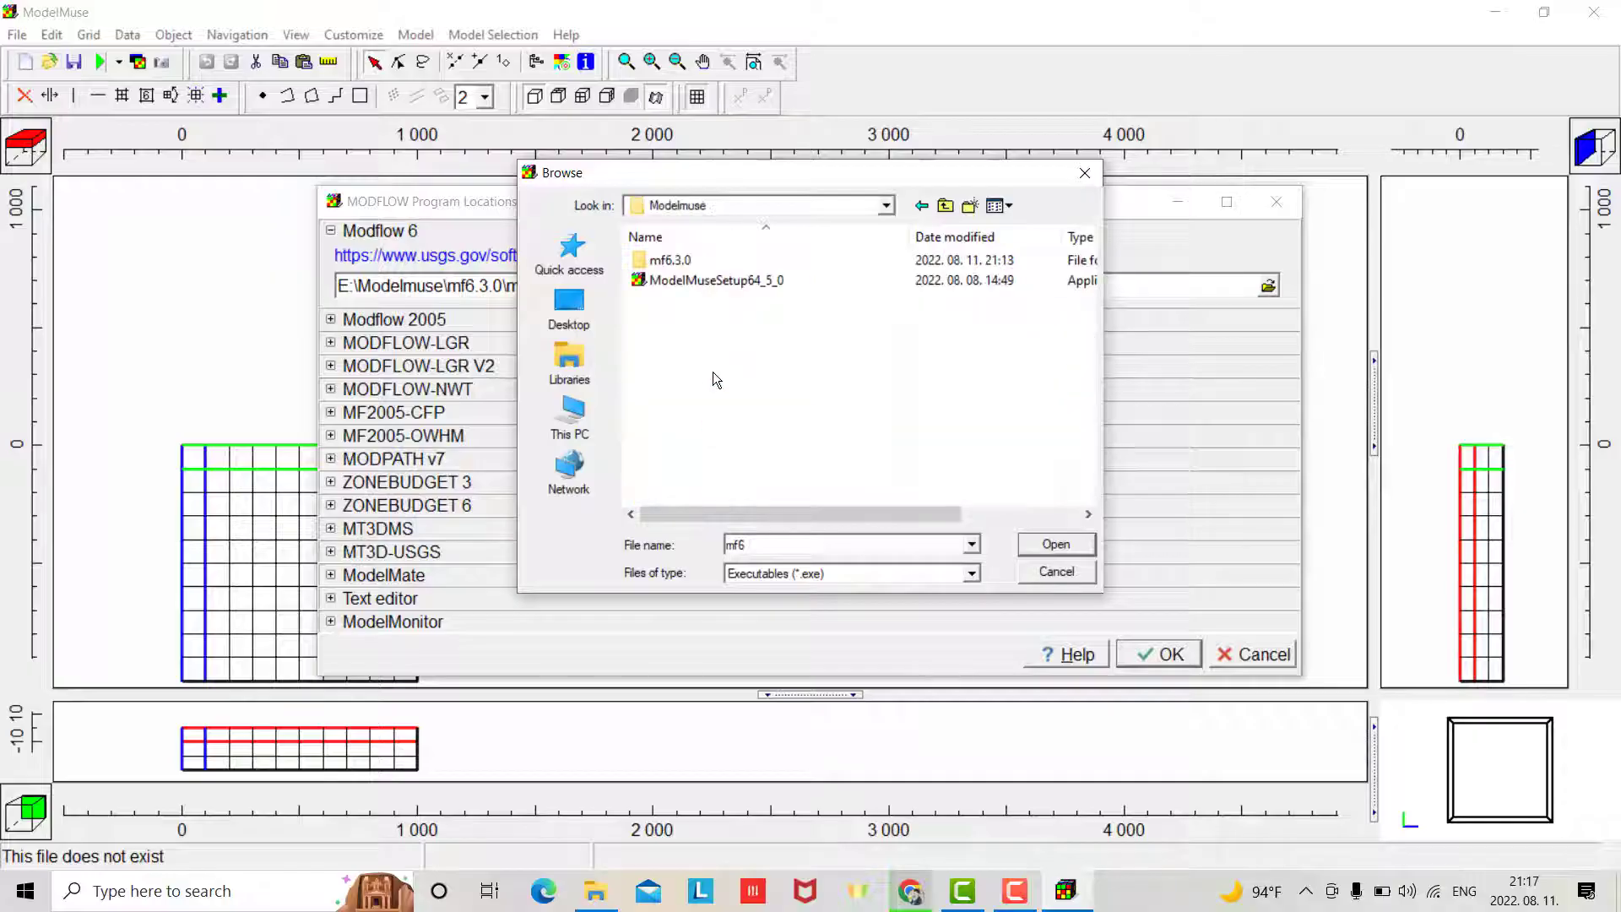
{"action": "double_click", "coordinate": [697, 261]}
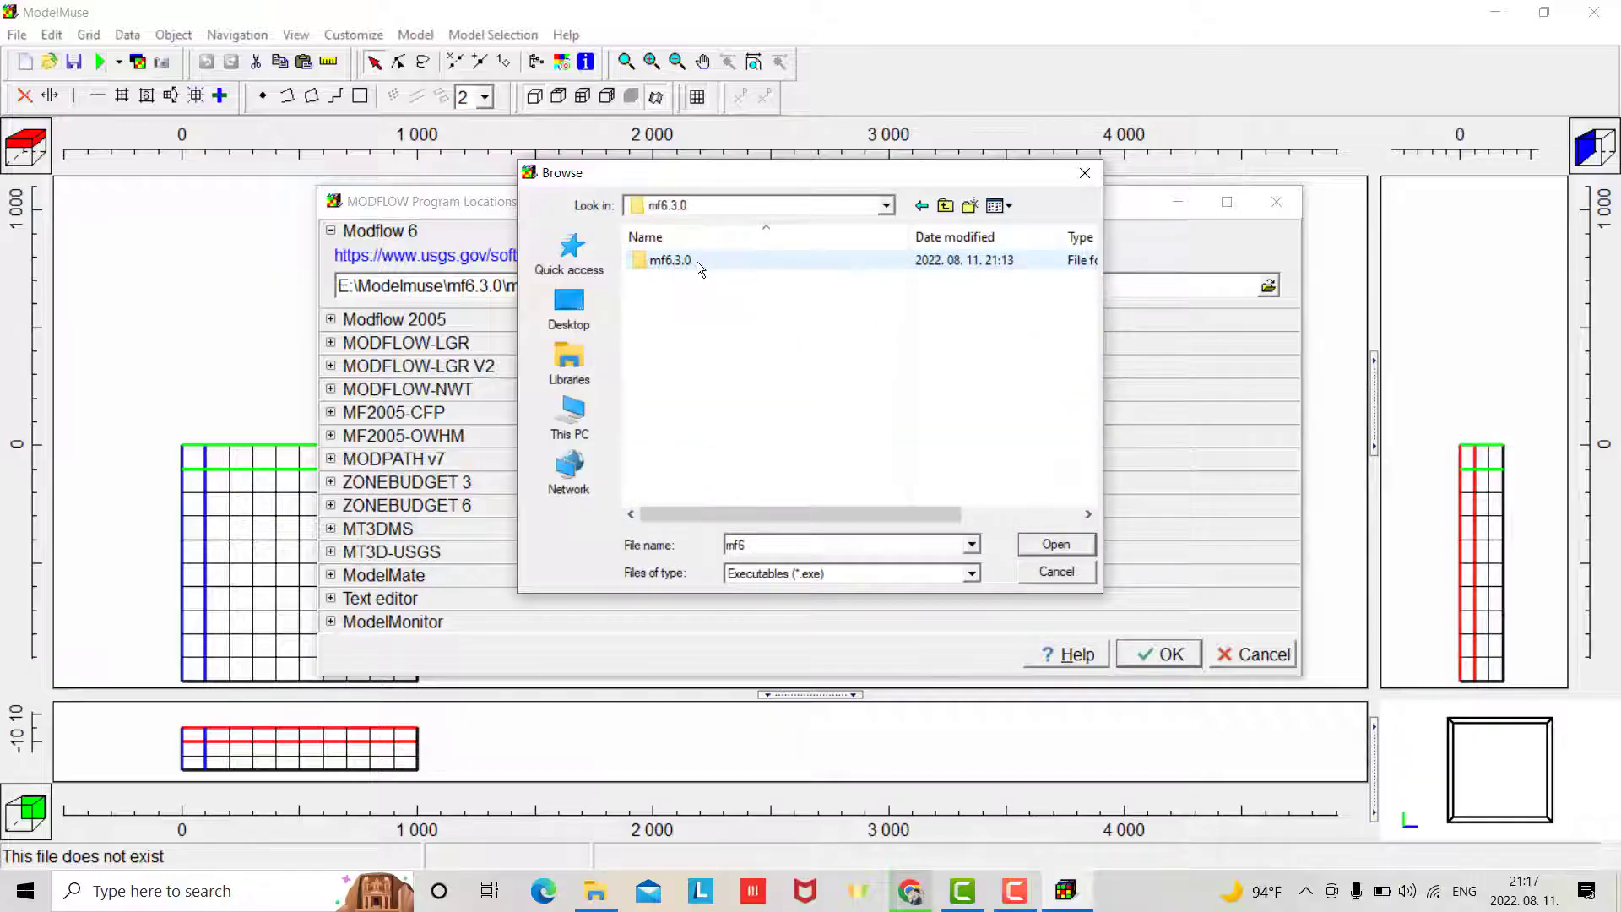
{"action": "double_click", "coordinate": [697, 261]}
{"action": "double_click", "coordinate": [676, 262]}
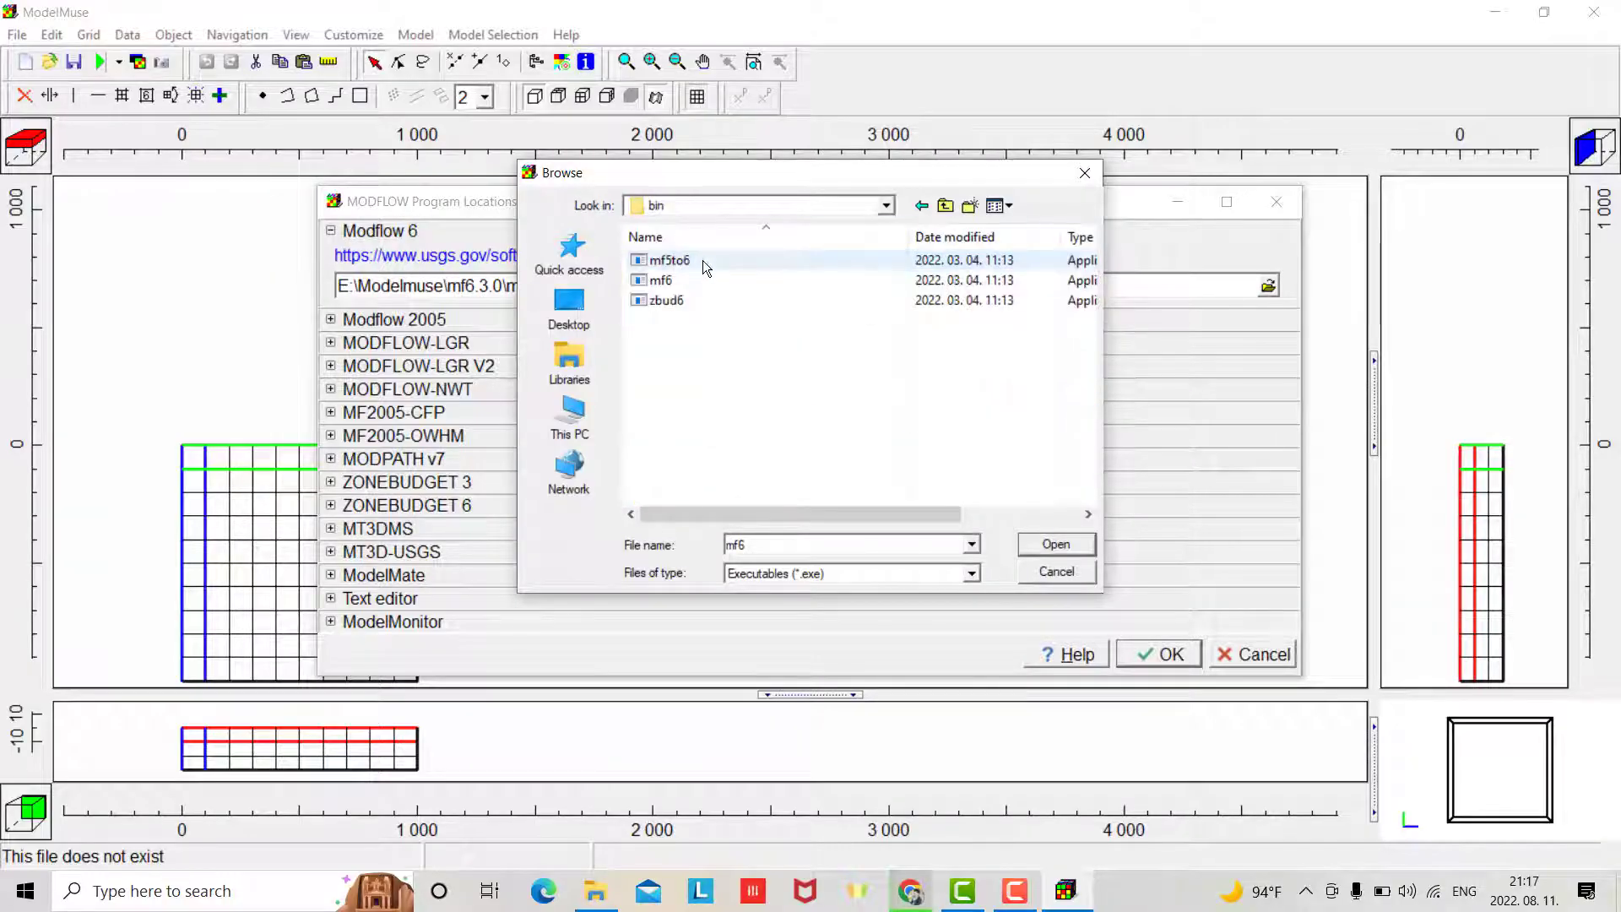
{"action": "left_click", "coordinate": [676, 279]}
{"action": "left_click", "coordinate": [1055, 544]}
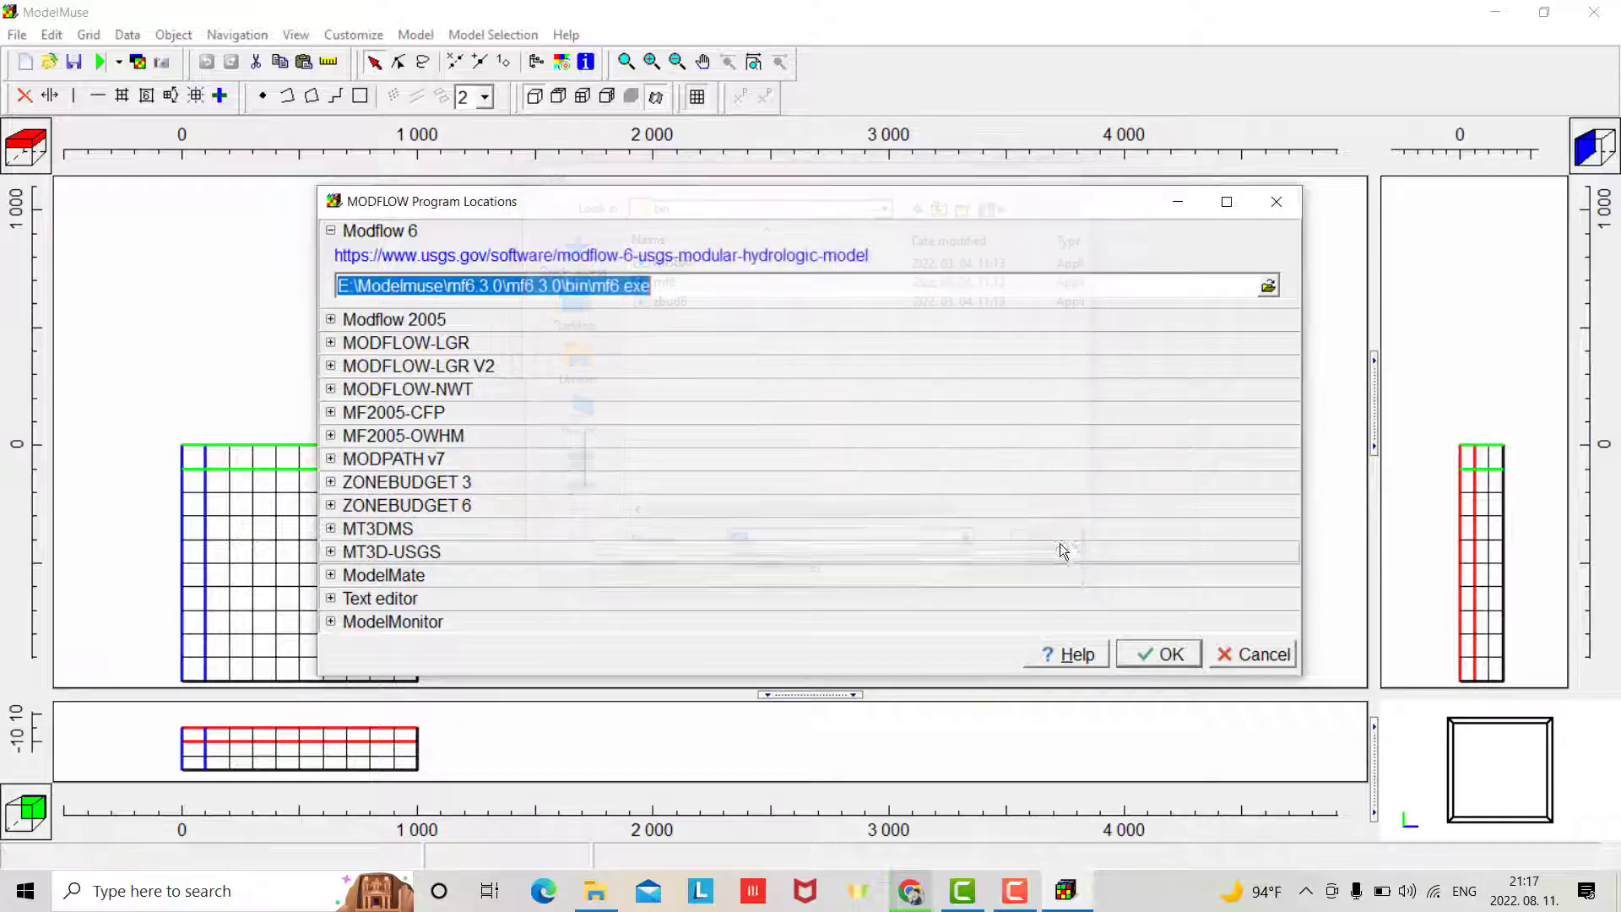